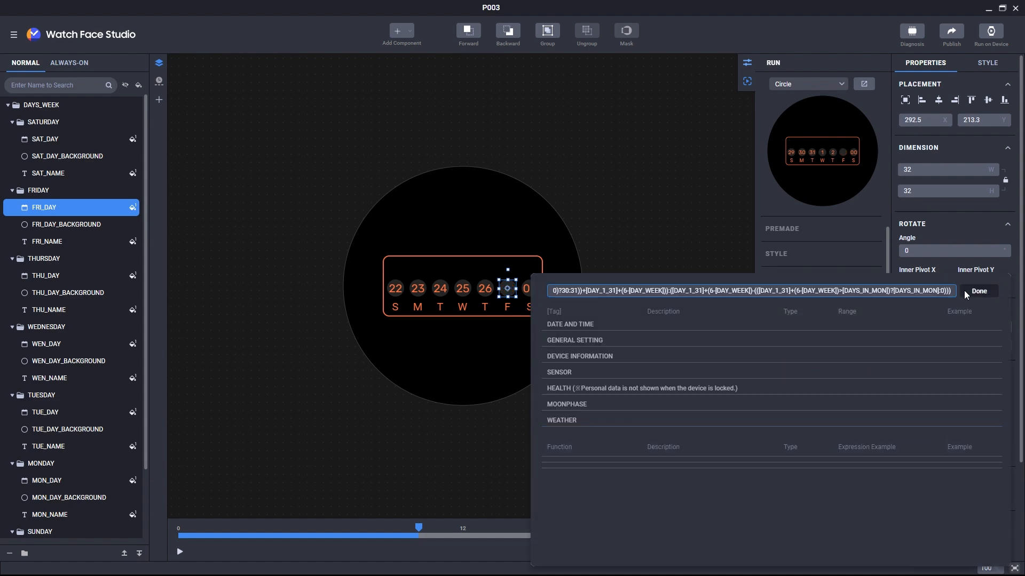
Replace SAT_DAY's text expression with the copied date formula using [DAY_1_31]+(7-[DAY_WEEK]), and check the whole week in the enlarged watch face preview
left_click(967, 293)
left_click(72, 139)
left_click(937, 496)
key("BackSpace")
key("ctrl+v")
left_click(851, 230)
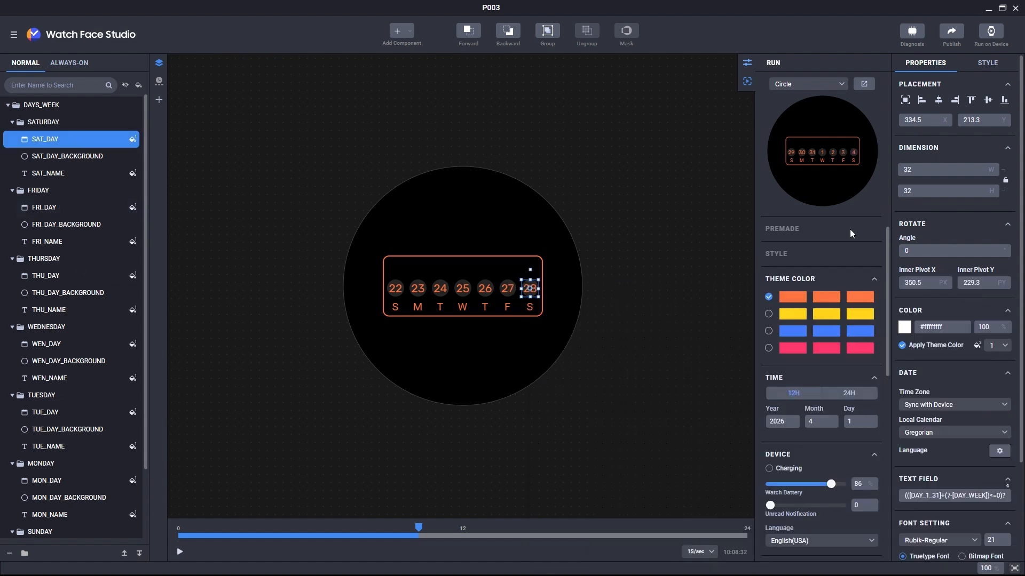
left_click(863, 85)
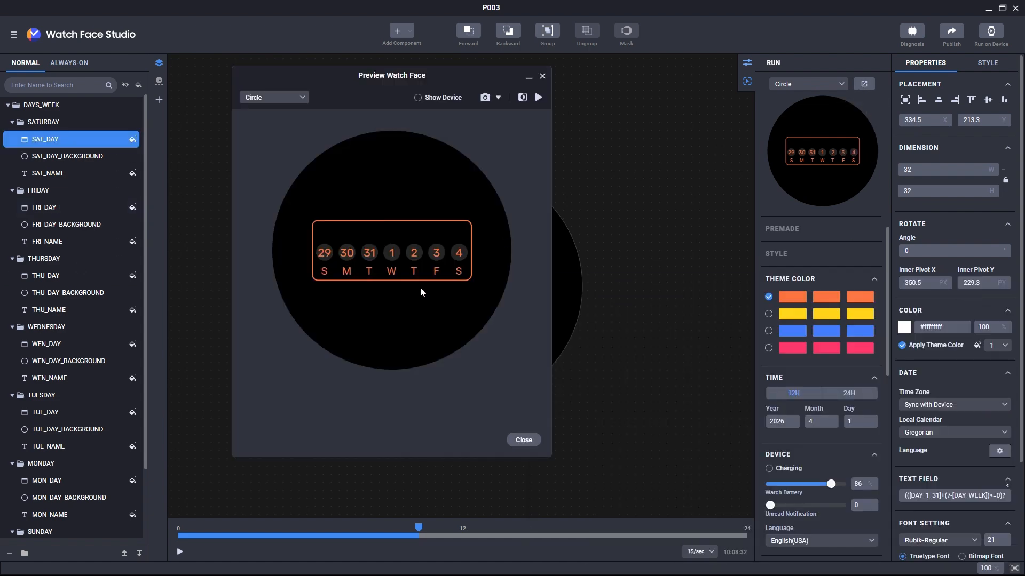
left_click(542, 78)
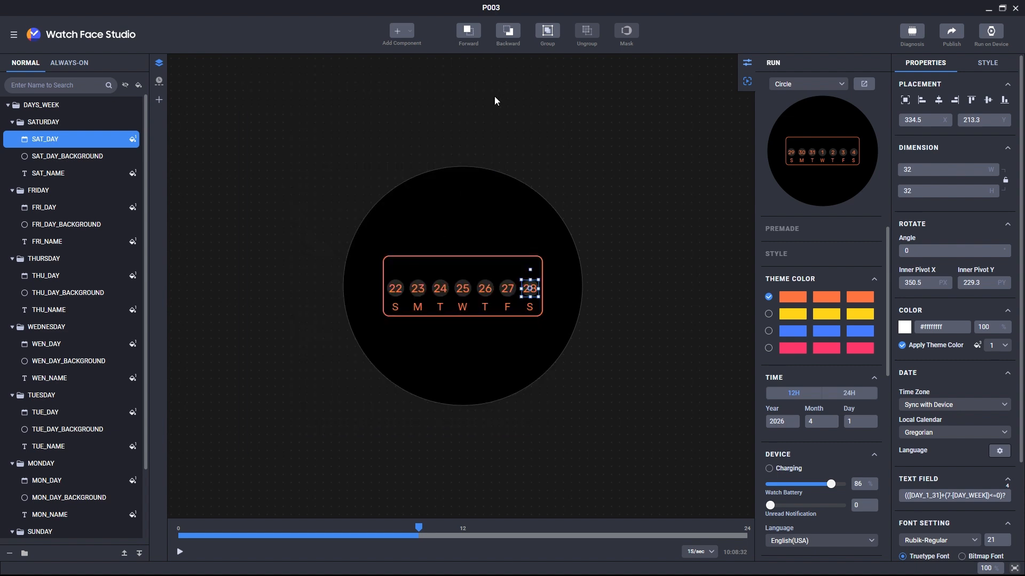
Collapse all seven weekday groups from SATURDAY to SUNDAY inside DAYS_WEEK
left_click(12, 122)
left_click(11, 140)
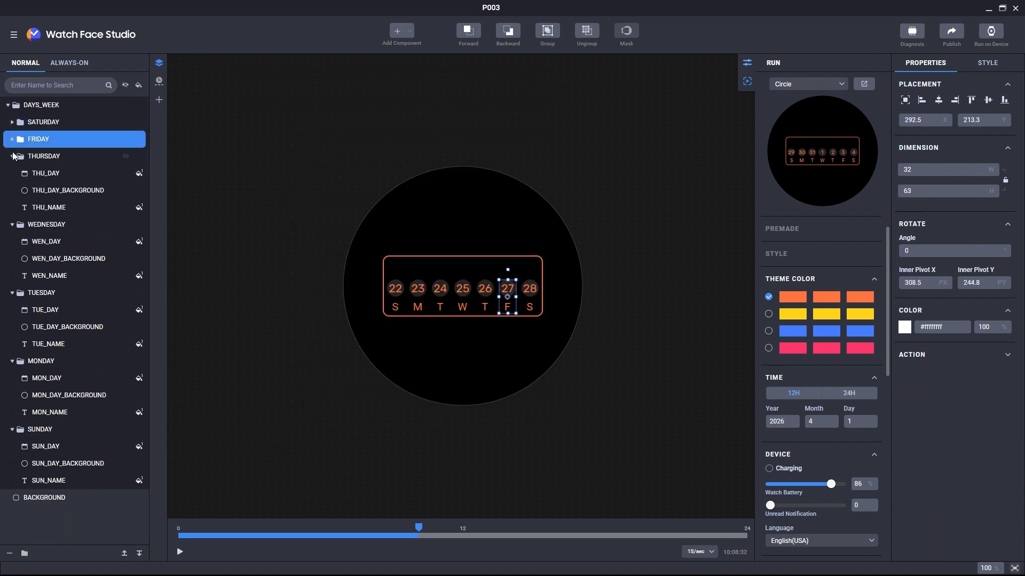
left_click(12, 156)
left_click(12, 173)
left_click(12, 190)
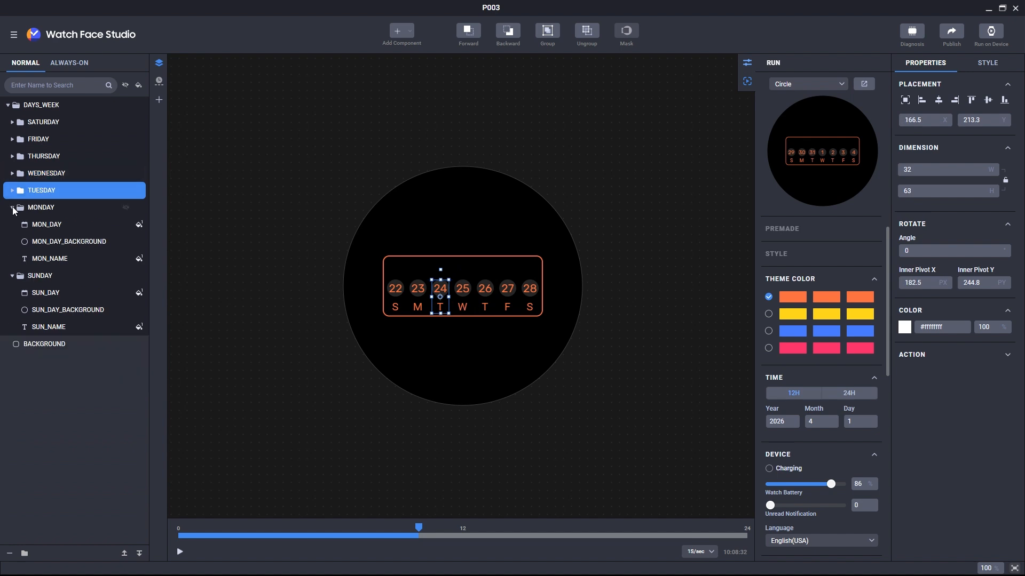
left_click(12, 207)
left_click(12, 225)
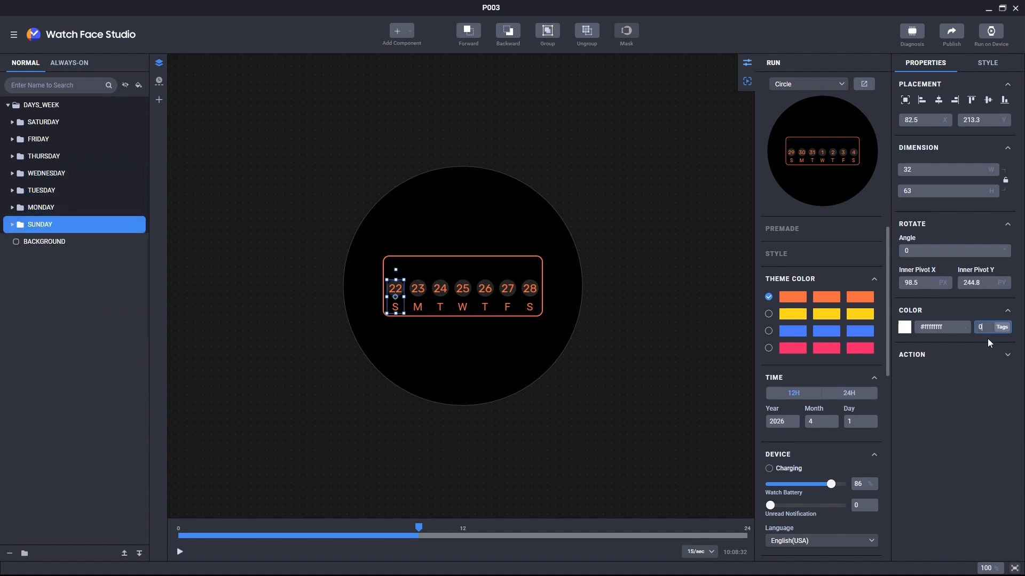
Set the SUNDAY group's opacity to 0 plus the tag expression (([DAY_WEEK]==1)?0:100)
key("Return")
left_click(1001, 328)
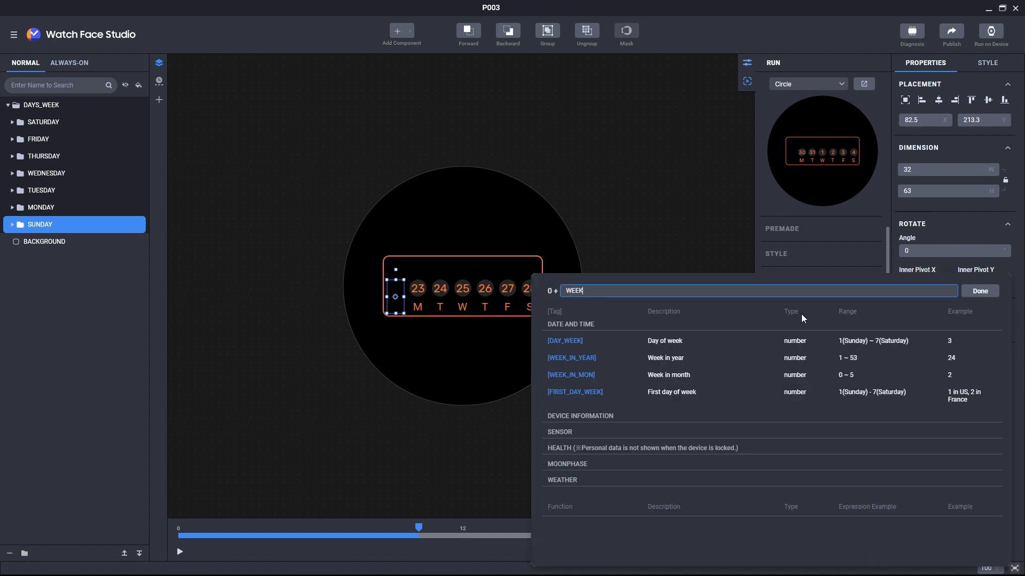
left_click(707, 338)
type("==1")
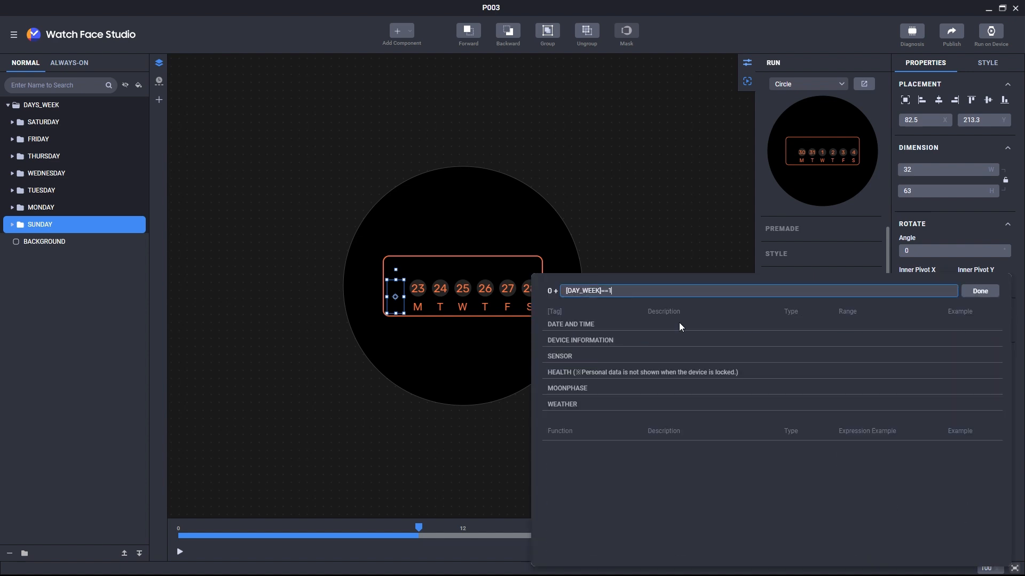
key("Home")
type("(")
key("End")
type(")?0:100")
key("Home")
type("(")
key("End")
type(")")
left_click(980, 290)
Set the MONDAY group's opacity to 0 plus the tag expression (([DAY_WEEK]==2)?0:100)
left_click(74, 208)
left_click(985, 326)
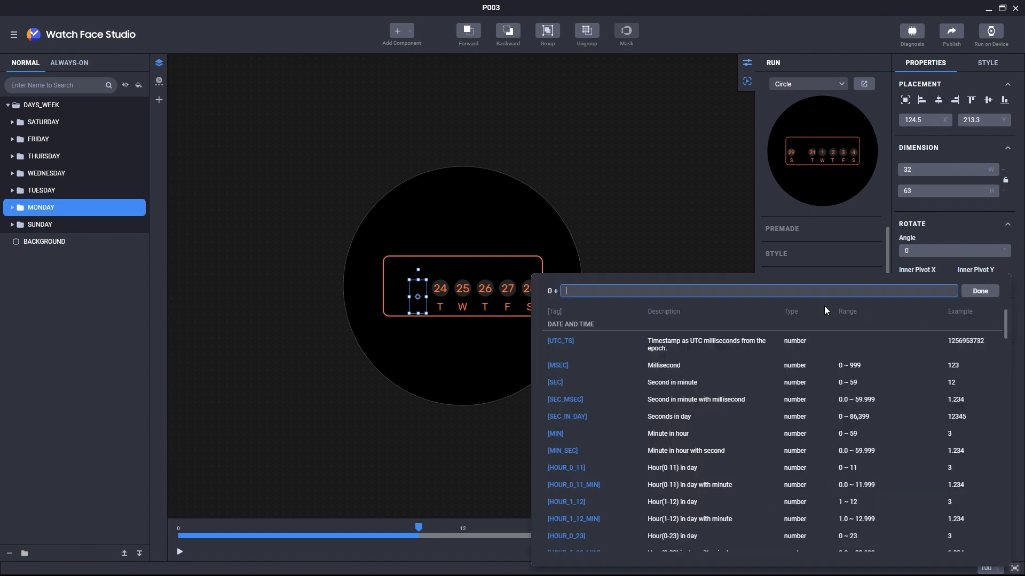
type("(([DAY_WEEK]==1)?0:100)")
left_click(980, 291)
Set the TUESDAY group's opacity to 0 plus the tag expression (([DAY_WEEK]==3)?0:100)
left_click(73, 191)
left_click(990, 330)
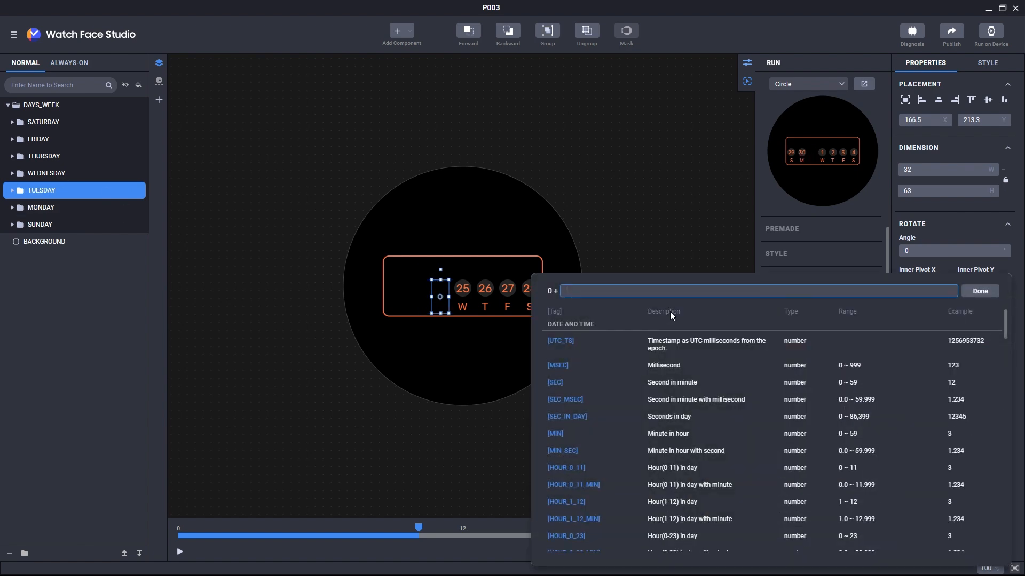
type("(([DAY_WEEK]==1)?0:100)")
left_click(980, 291)
Set the WEDNESDAY group's opacity to 0 plus the tag expression (([DAY_WEEK]==4)?0:100)
left_click(73, 174)
left_click(989, 329)
type("(([DAY_WEEK]==1)?0:100)")
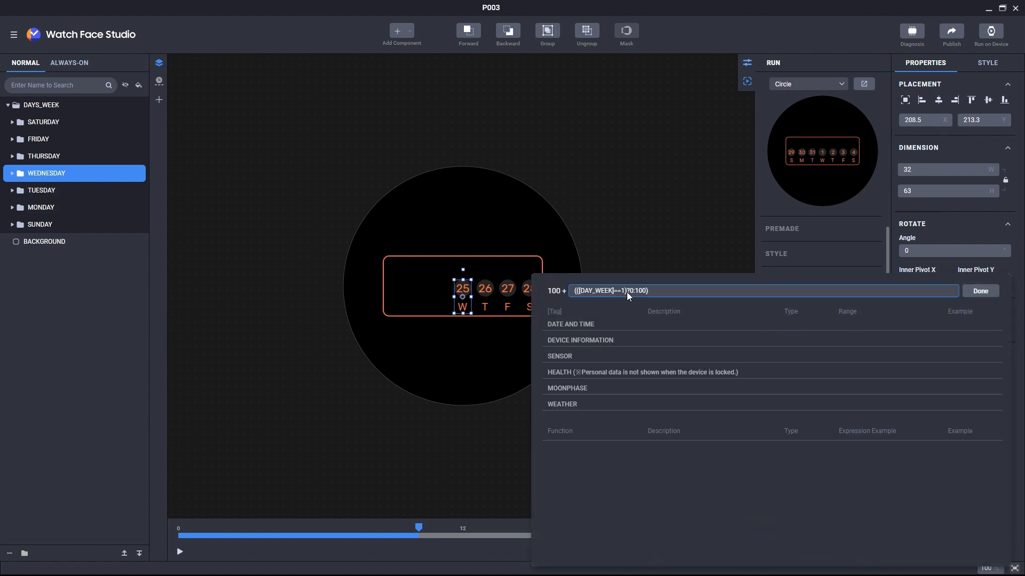
left_click(980, 290)
Set the THURSDAY group's opacity to 0 plus the tag expression (([DAY_WEEK]==5)?0:100)
left_click(74, 156)
left_click(991, 328)
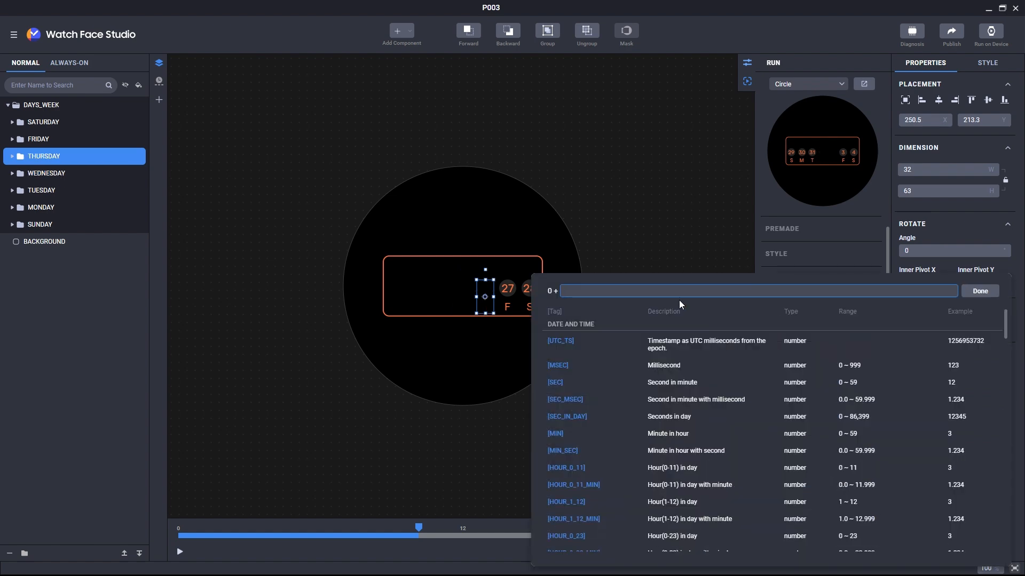
key("ctrl+v")
left_click(980, 291)
Set the FRIDAY group's opacity to 0 plus the tag expression (([DAY_WEEK]==6)?0:100)
left_click(74, 140)
left_click(990, 327)
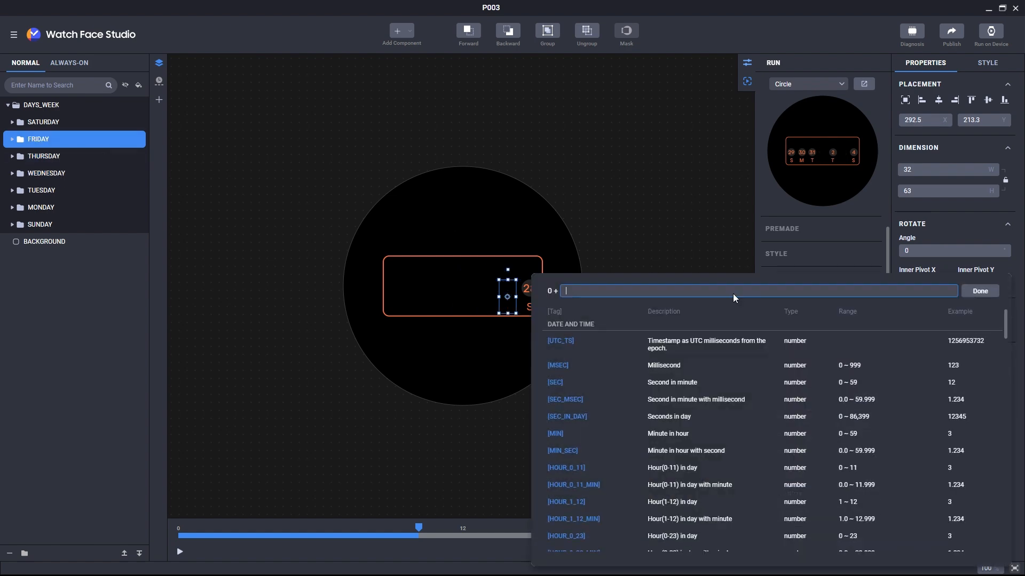
type("(([DAY_WEEK]==1)?0:100)")
left_click(980, 291)
Set the SATURDAY group's opacity to 0 plus the tag expression (([DAY_WEEK]==7)?0:100)
left_click(74, 122)
left_click(990, 326)
type("(([DAY_WEEK]==1)?0:100)")
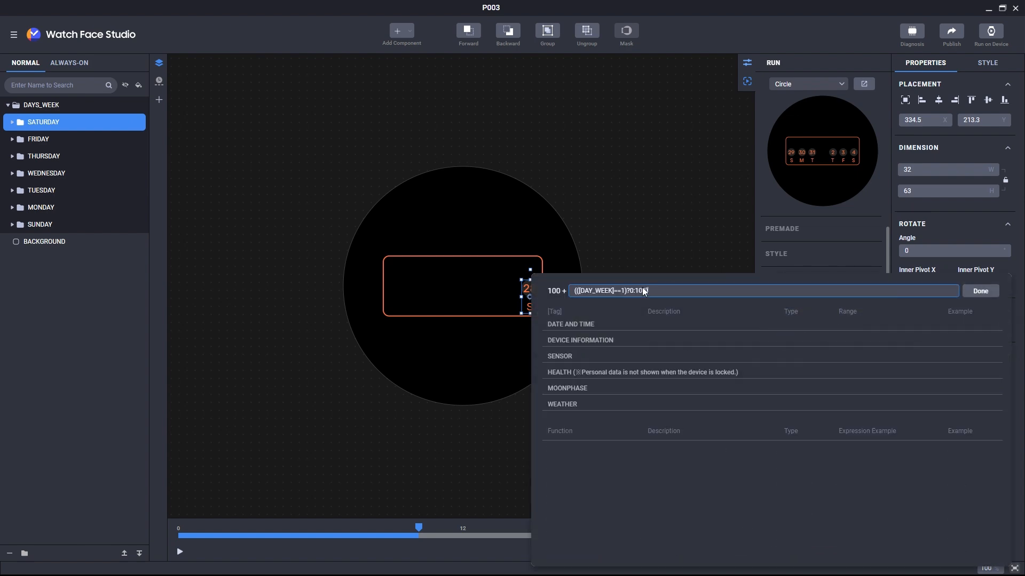
left_click(980, 291)
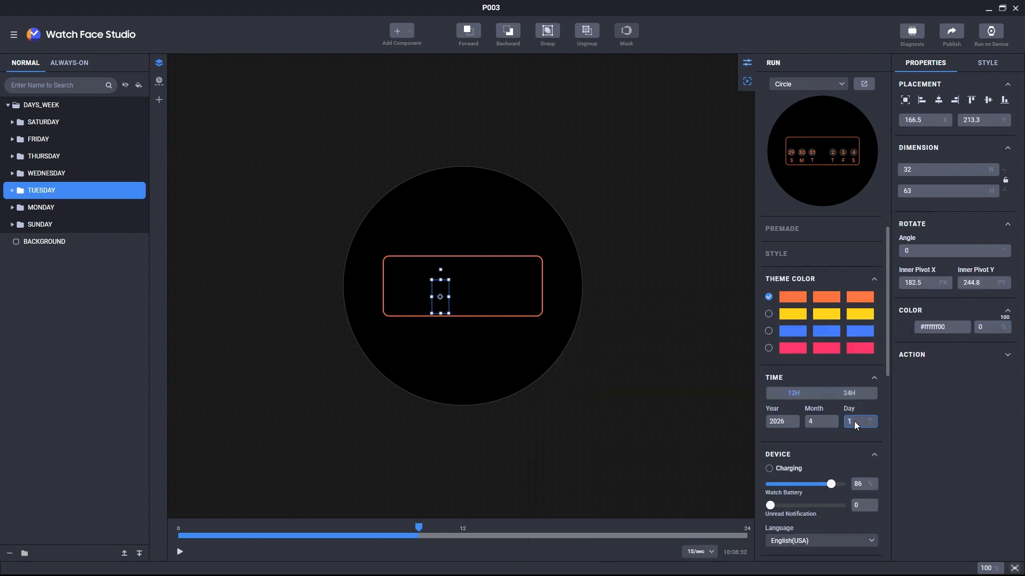
Step the simulated day in April 2026 forward to 28 to test the weekday groups' hiding in the preview
scroll(854, 421, "up", 5)
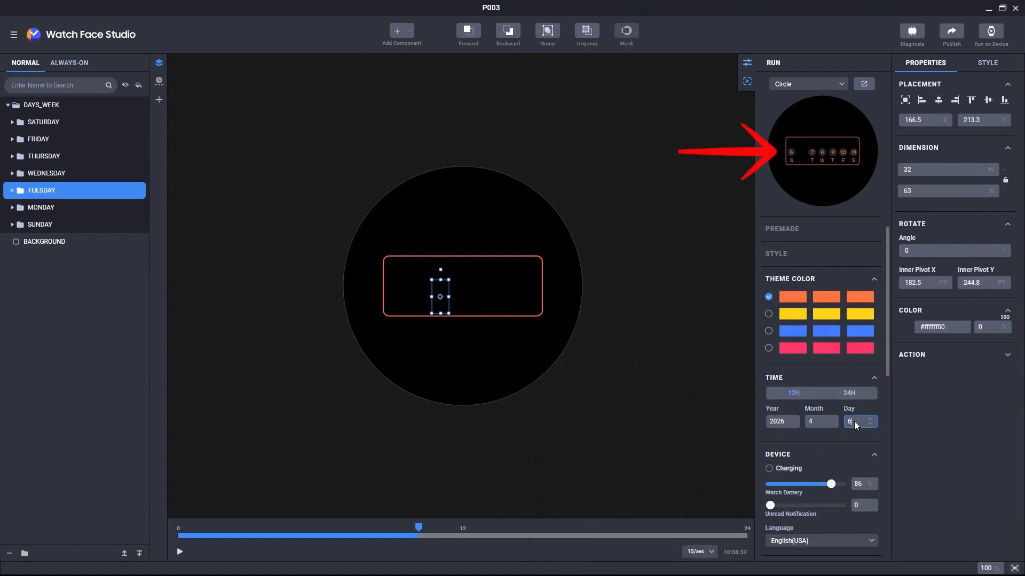
scroll(854, 421, "up", 14)
scroll(854, 421, "up", 8)
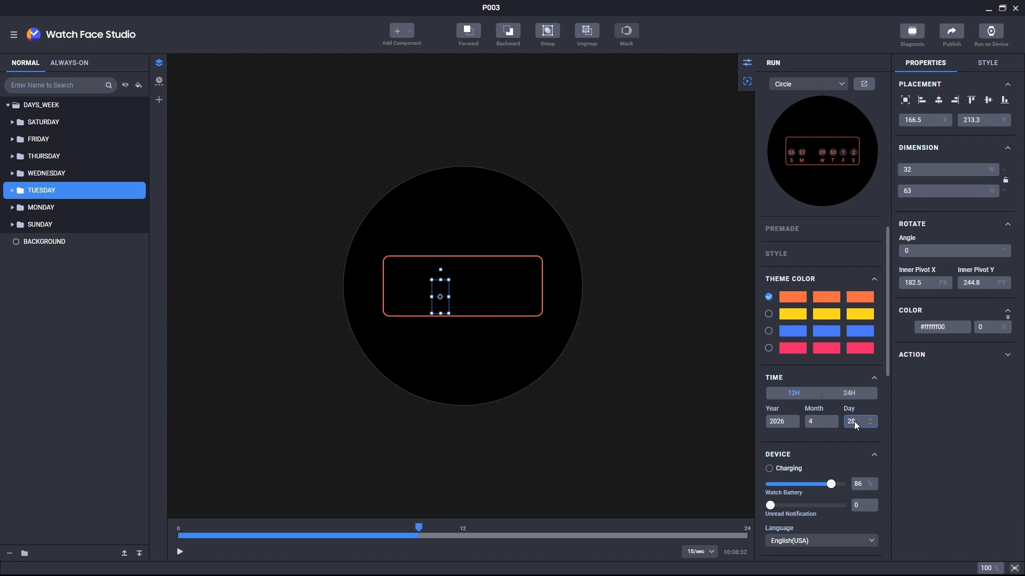
Duplicate the SUNDAY group and rename the copy as TODAY
left_click(71, 223)
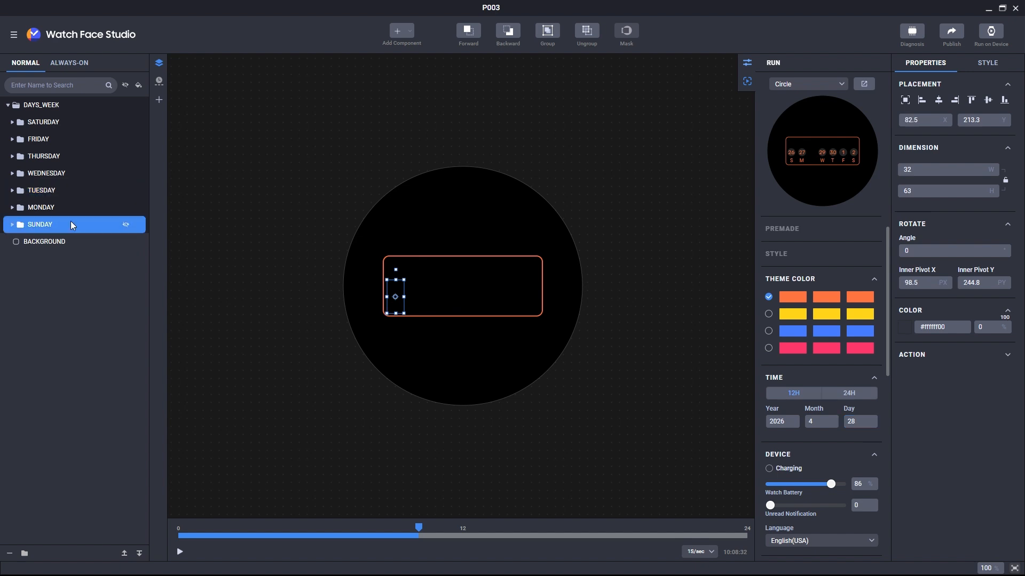
key("ctrl+d")
double_click(47, 123)
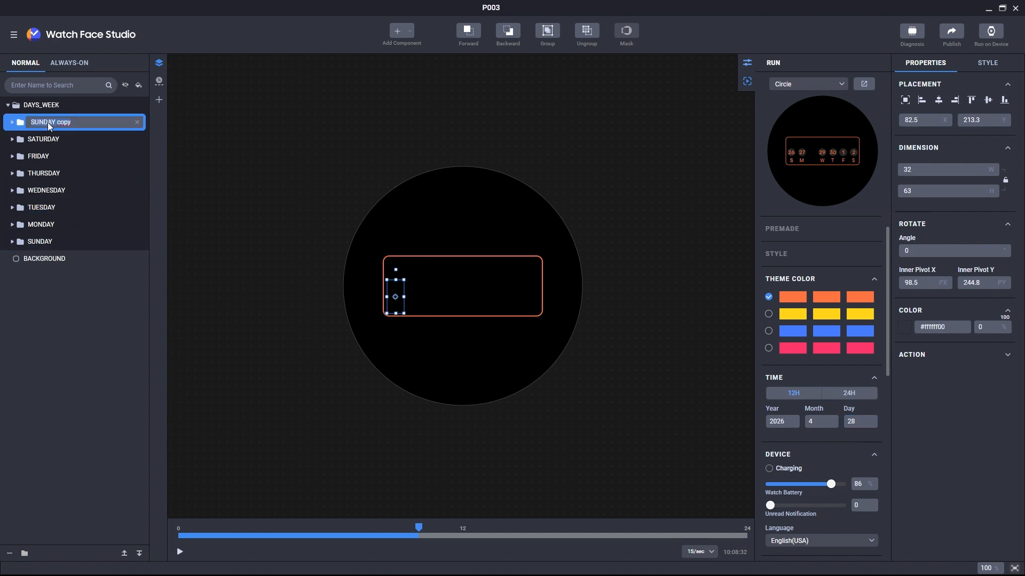
type("TODAY")
key("Return")
Set the TODAY group's opacity to 100 and clear its tag expression
left_click(982, 331)
type("1")
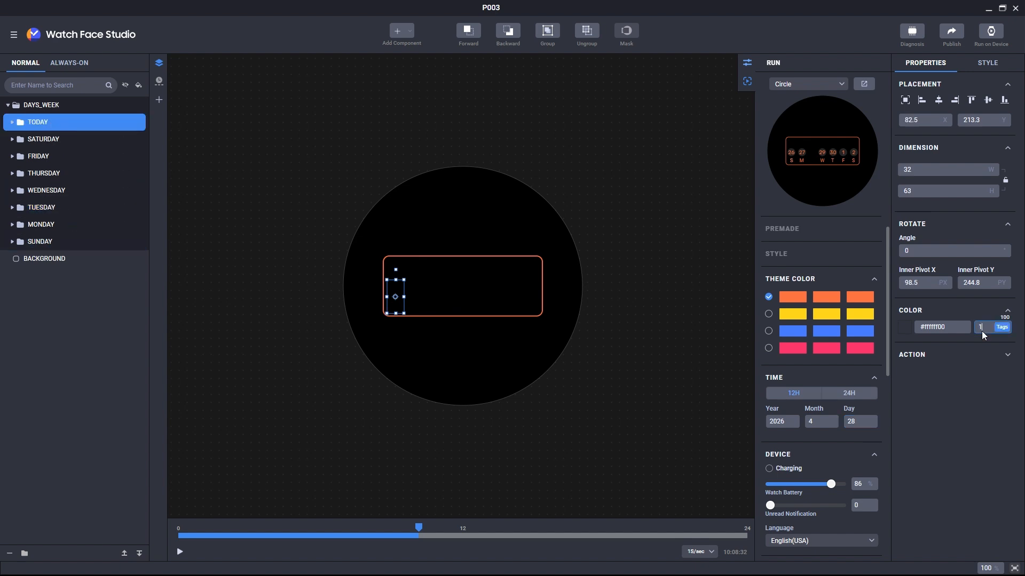
type("00")
key("Return")
left_click(1001, 327)
left_click(974, 291)
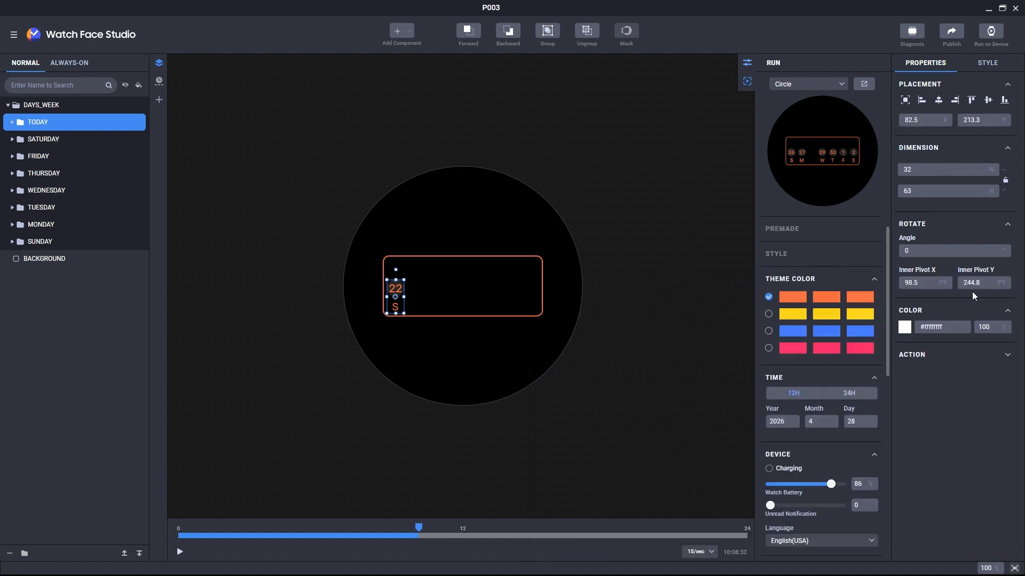
Expand the TODAY group and rename its three components as TODAY_DAY, TODAY_DAY_BACKGROUND and TODAY_NAME
left_click(12, 121)
double_click(50, 136)
double_click(58, 156)
type("TODAY_DAY_BACKGROUND")
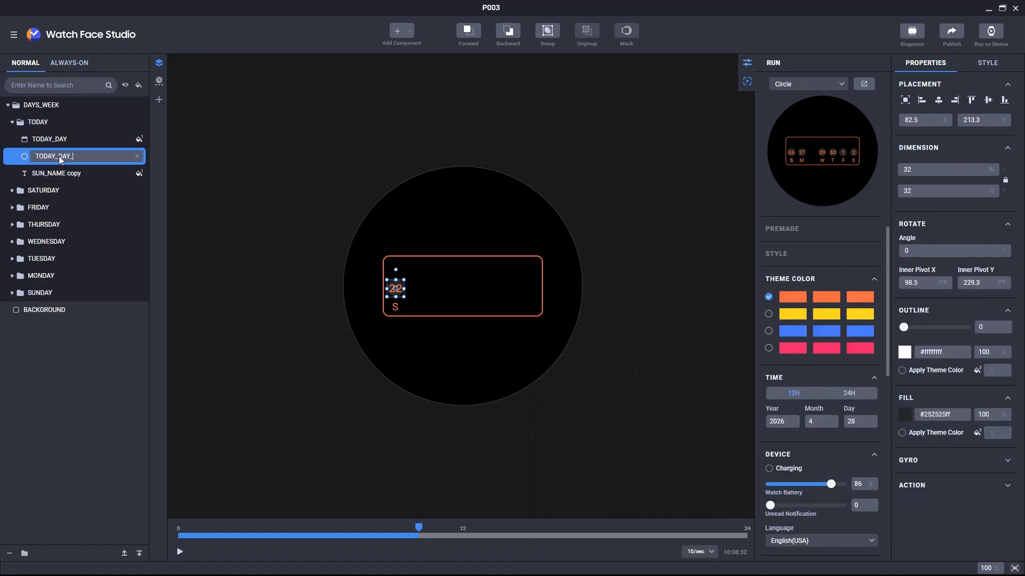
key("Return")
double_click(56, 173)
type("TODAY_NAME")
Set TODAY_DAY's color to black (#000000) and turn off its theme color
left_click(72, 140)
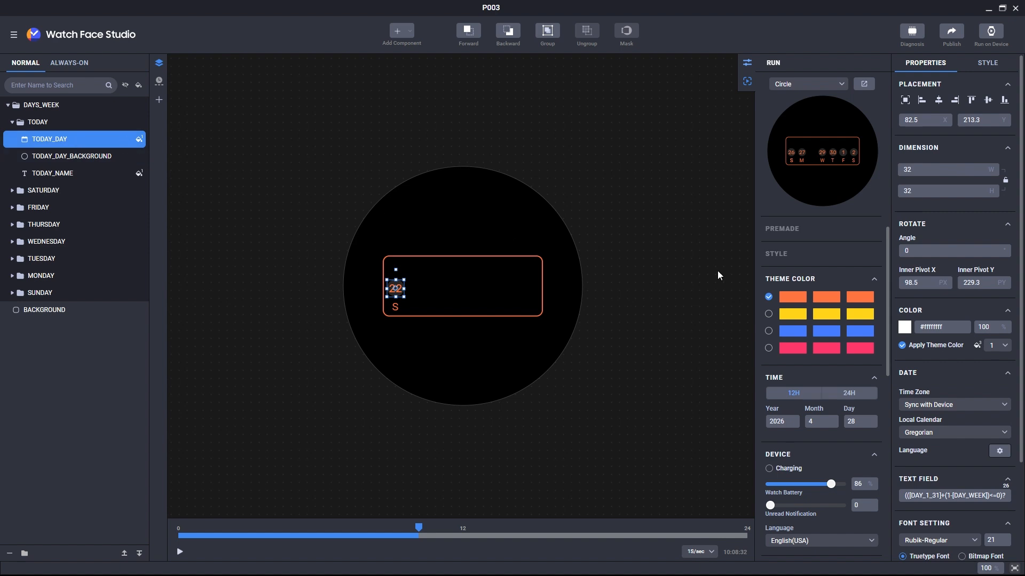
left_click(907, 328)
left_click(863, 384)
left_click(881, 402)
left_click(903, 347)
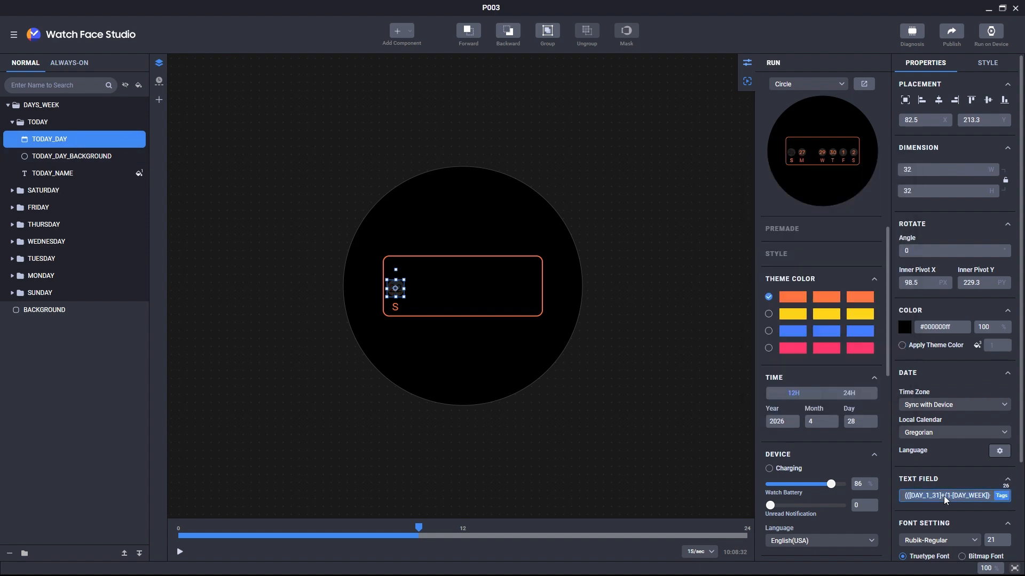
Replace TODAY_DAY's text field expression with the [DAY_1_31] tag
left_click(969, 495)
key("ctrl+a")
key("BackSpace")
type("DAY")
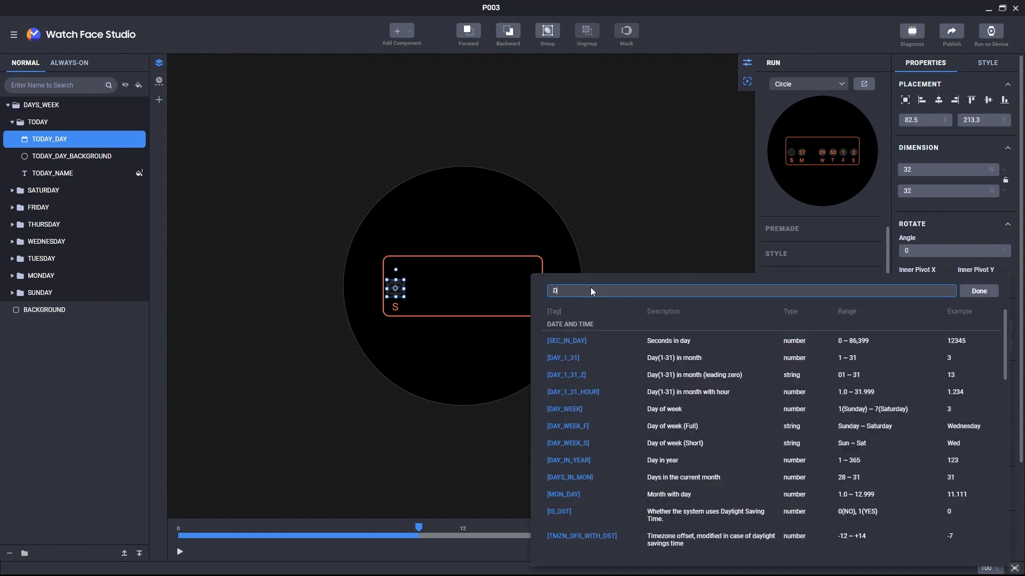
left_click(585, 358)
left_click(978, 292)
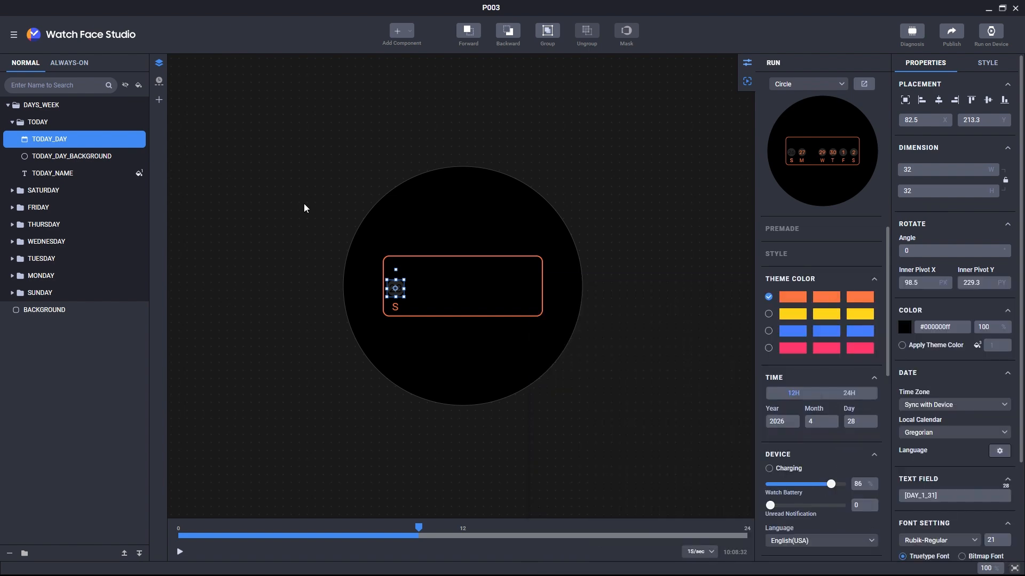
Change TODAY_DAY_BACKGROUND's fill to white and turn off the theme color on TODAY_NAME
left_click(92, 159)
left_click(904, 415)
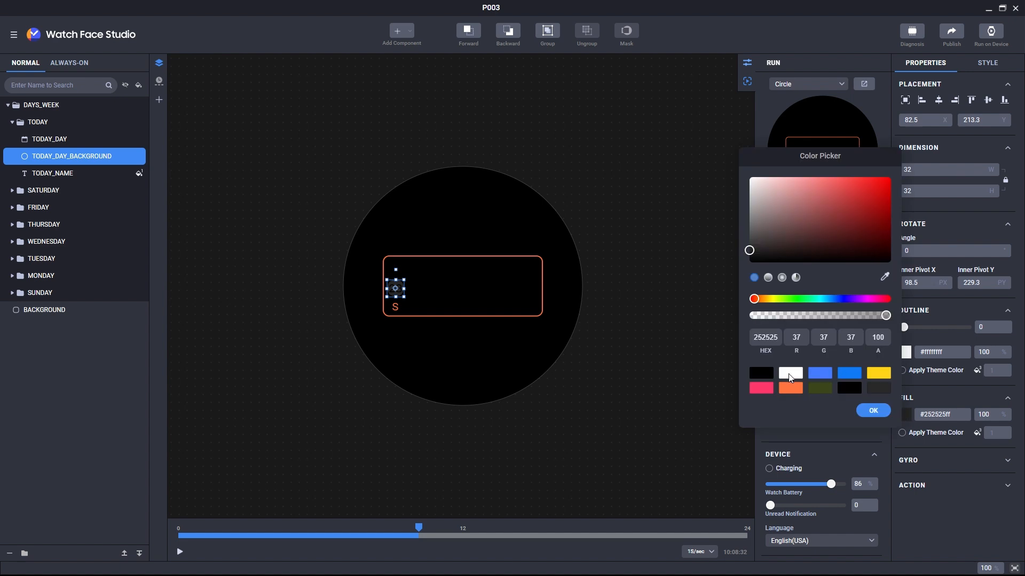
left_click(791, 373)
left_click(871, 415)
left_click(55, 174)
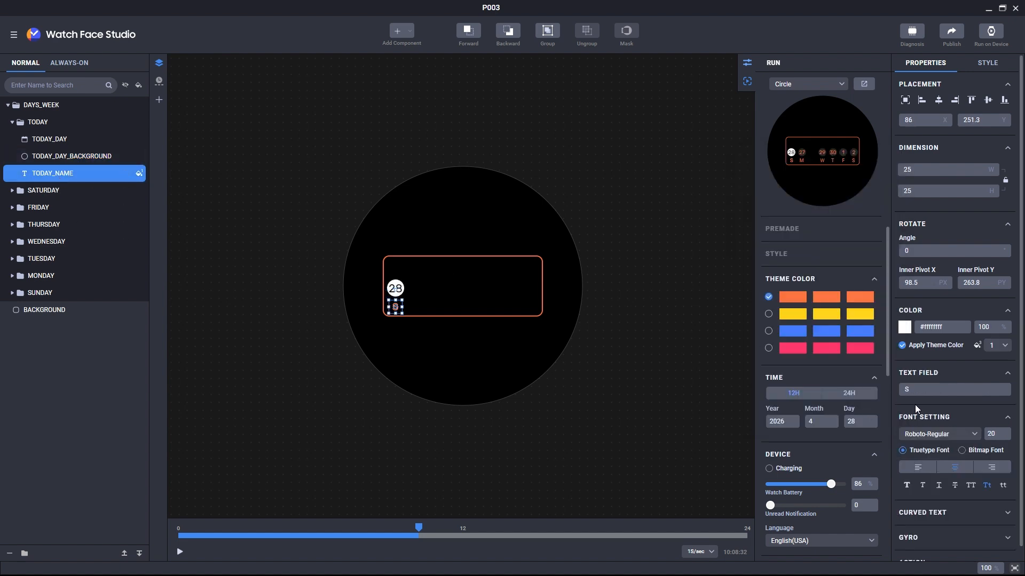
left_click(903, 346)
Replace TODAY_NAME's text with the conditional expression (([DAY_WEEK]==1)?"S":())
left_click(931, 394)
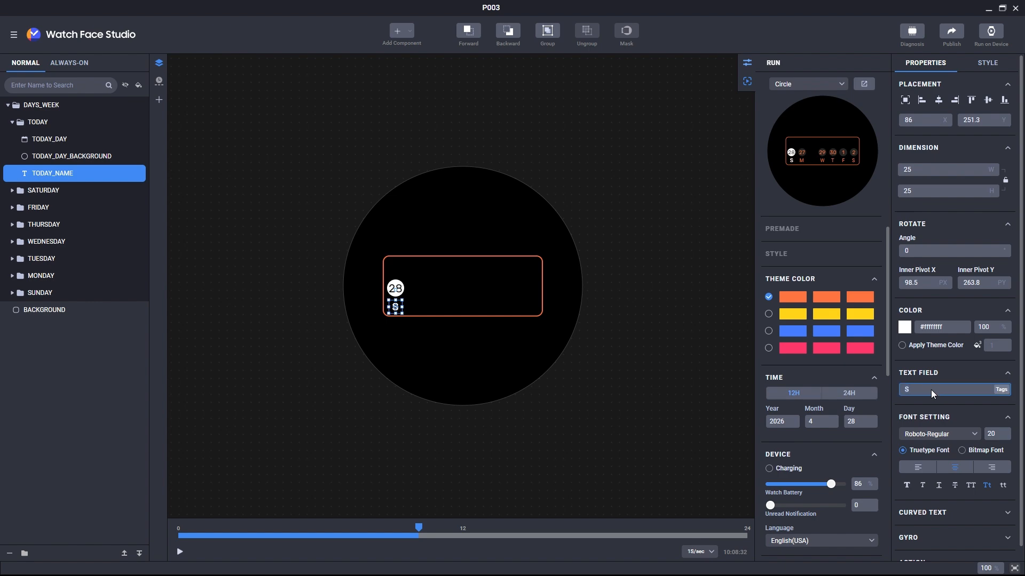
left_click(1001, 390)
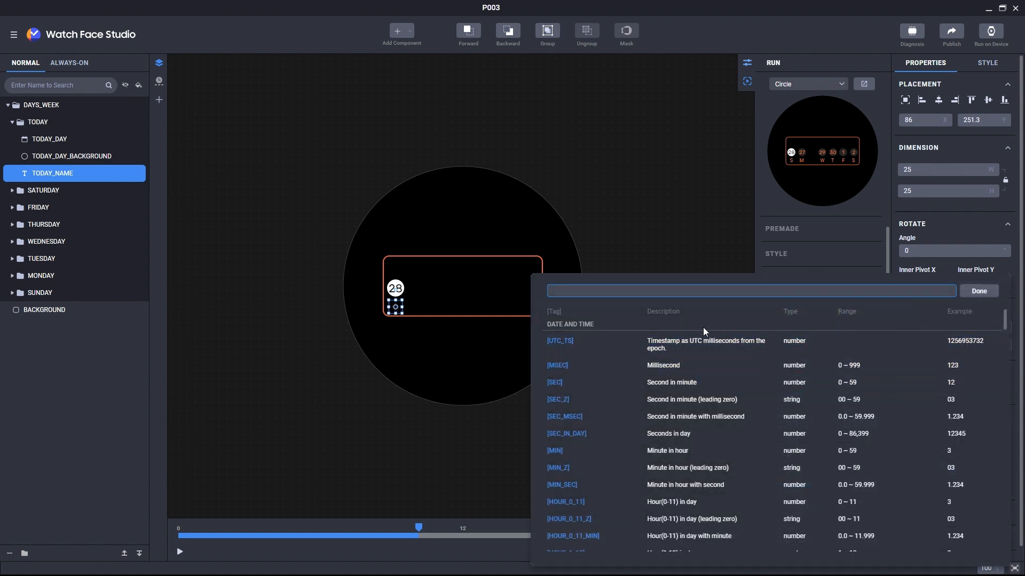
type("[DAY_WEEK]==1)")
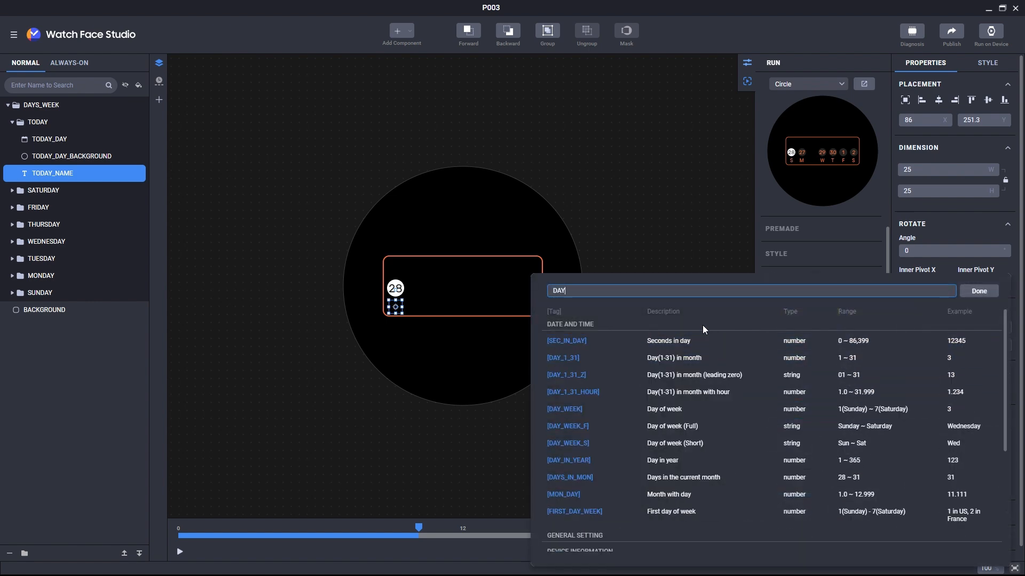
key("Home")
type("(")
key("End")
type("?\"S")
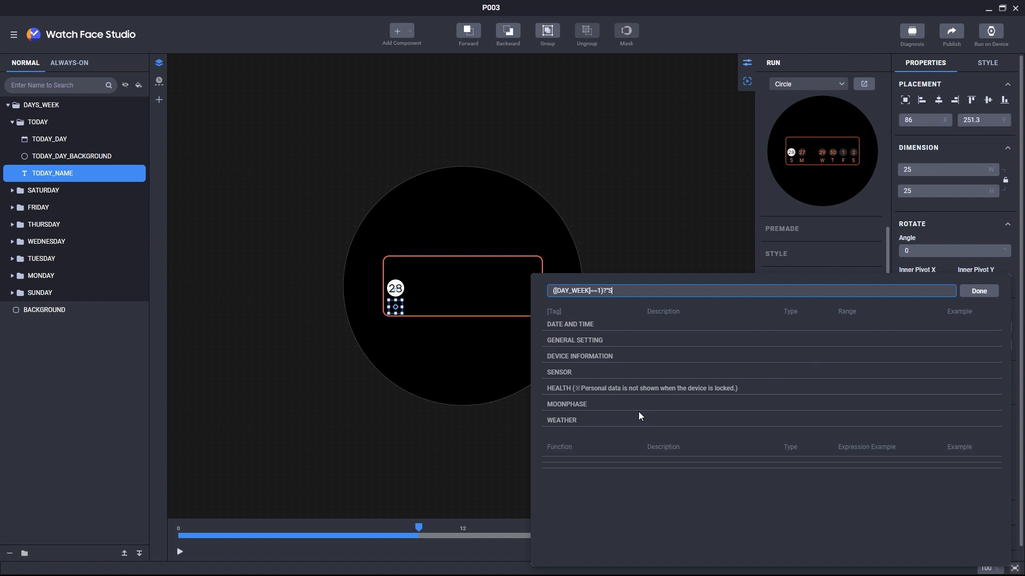
type("\":())")
key("Home")
type("(")
Nest pasted copies of the conditional in TODAY_NAME's text expression, returning "M" for day 2 and "T" for day 3
key("ctrl+a")
key("ctrl+c")
left_click(620, 291)
key("ctrl+v")
key("ctrl+v")
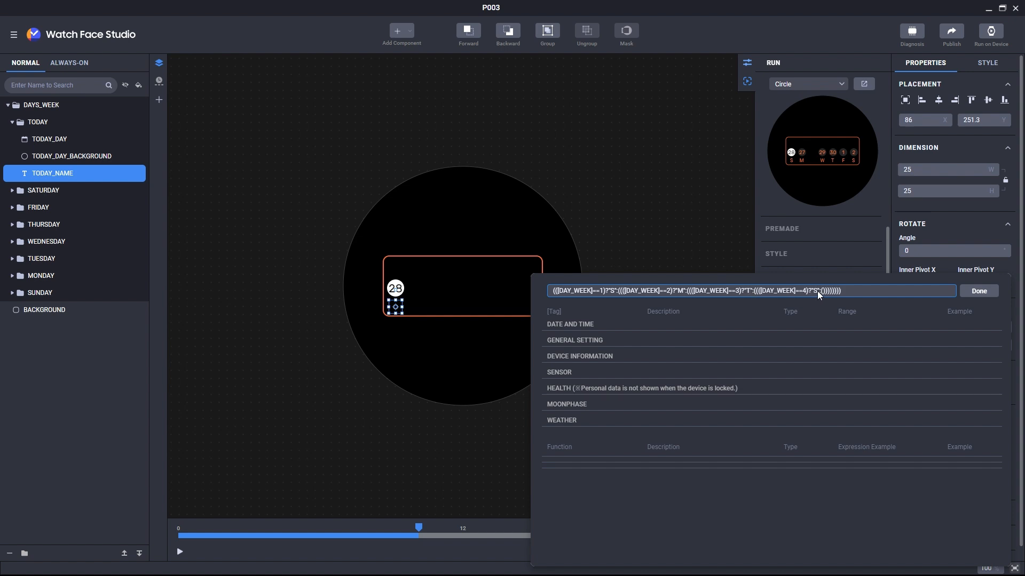
Complete TODAY_NAME's nested expression with "W" for day 4, "T" for 5, "F" for 6 and "S" otherwise, and preview the watch face
key("ctrl+v")
left_click(886, 290)
key("BackSpace")
type("T")
left_click(892, 291)
key("ctrl+v")
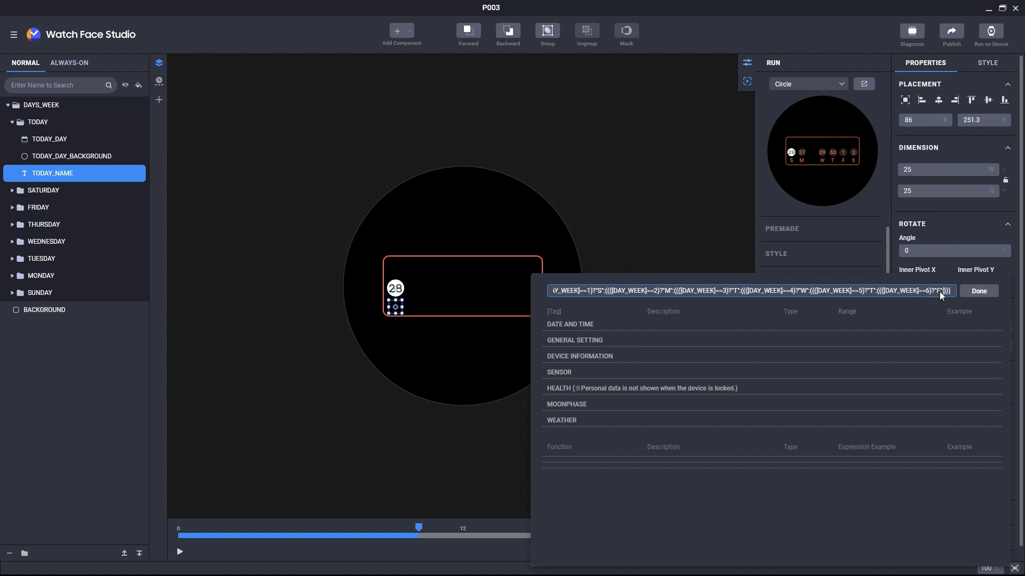
type("\"S")
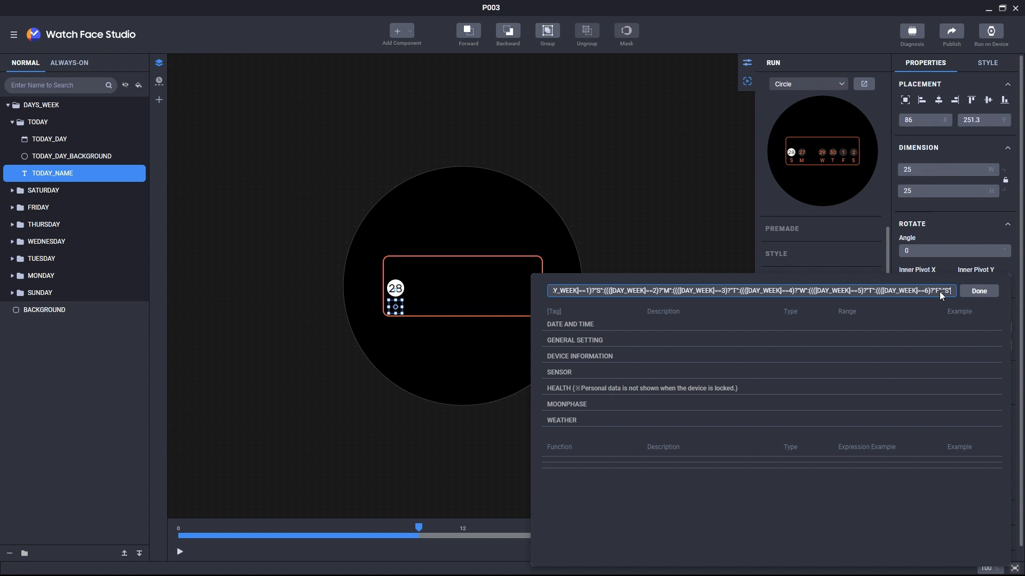
left_click(975, 290)
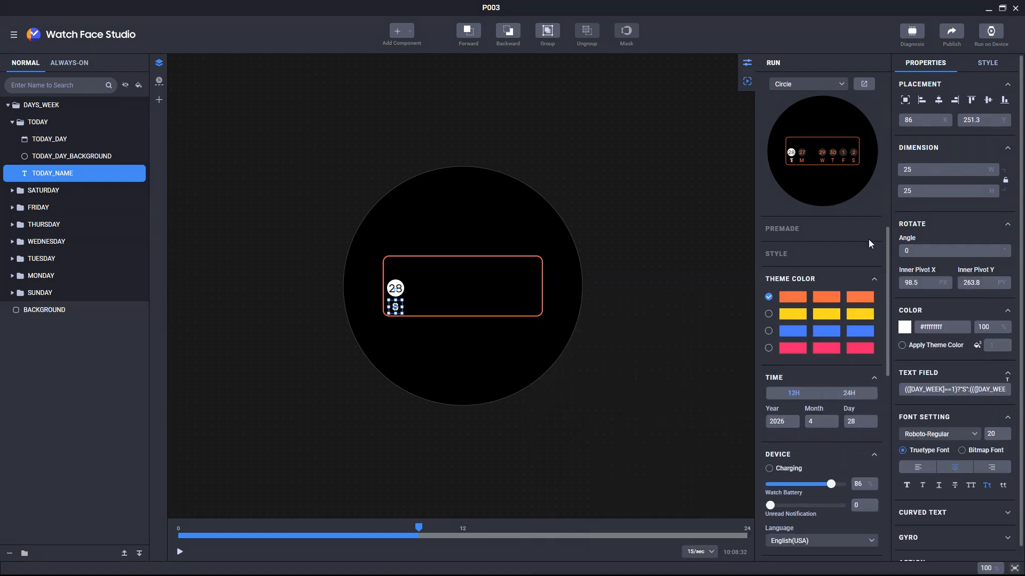
left_click(864, 84)
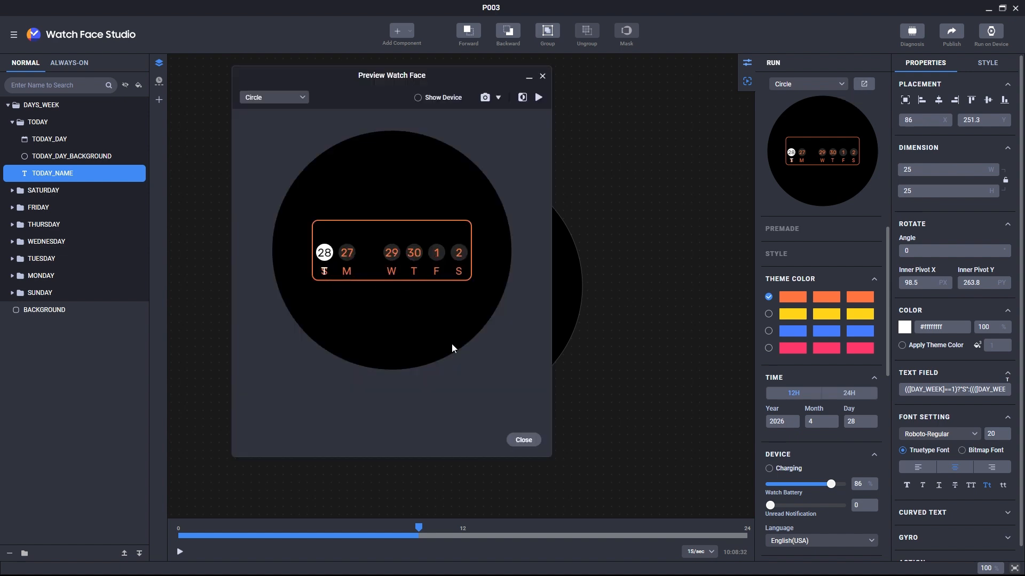
left_click(523, 440)
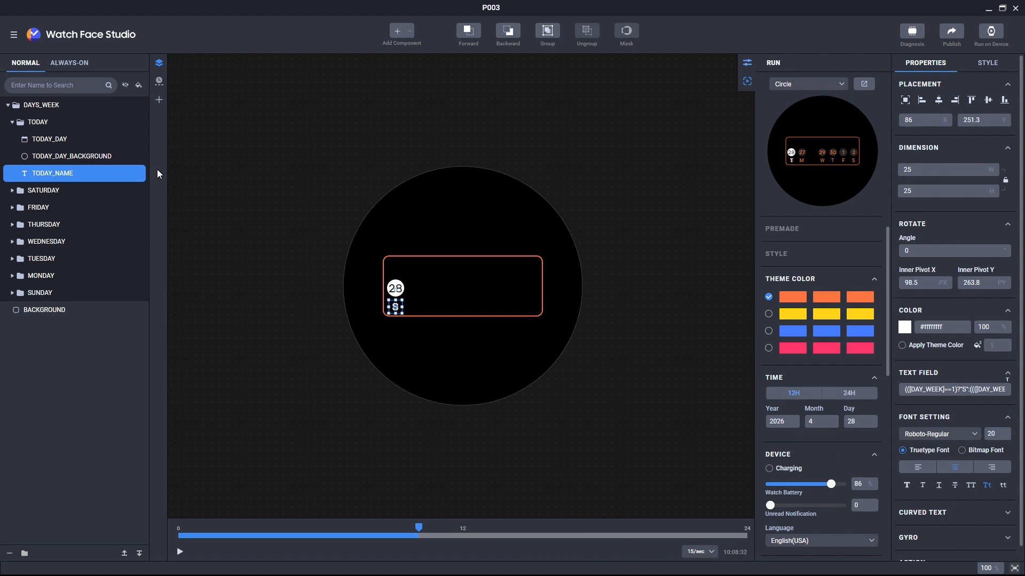
Offset the TODAY group's X position by the expression ([DAY_WEEK]-1) * 42, and test it by lowering the preview day to 3
left_click(83, 124)
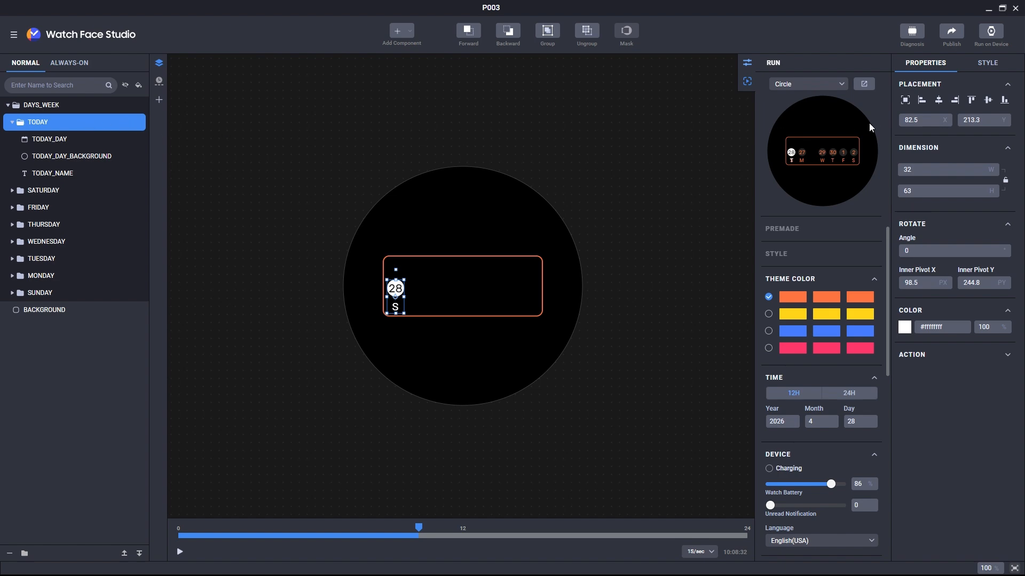
left_click(942, 120)
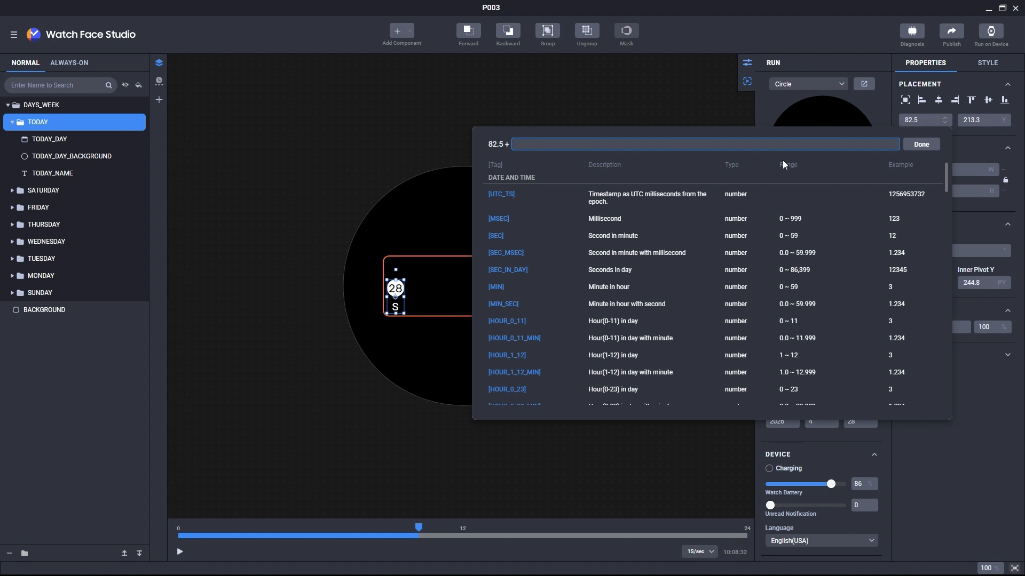
type("DAY")
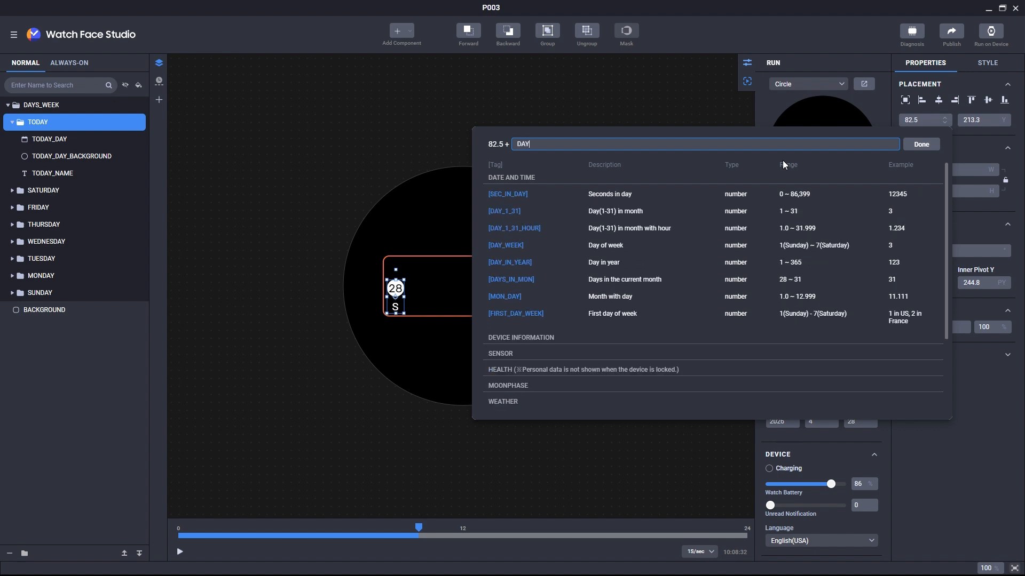
left_click(582, 250)
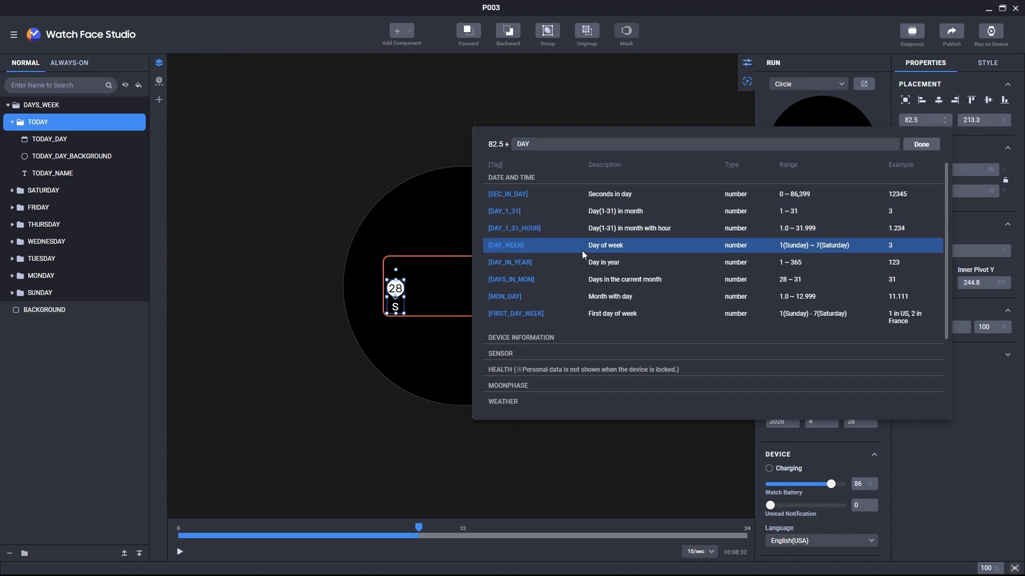
type("-1")
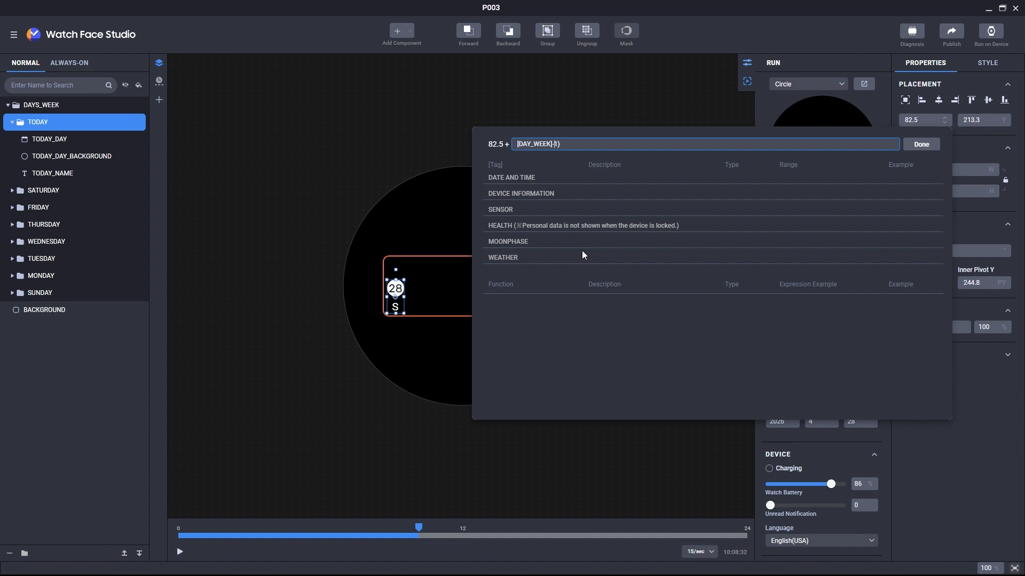
type("(")
type(" * 42")
type("(")
left_click(923, 145)
scroll(849, 422, "down", 18)
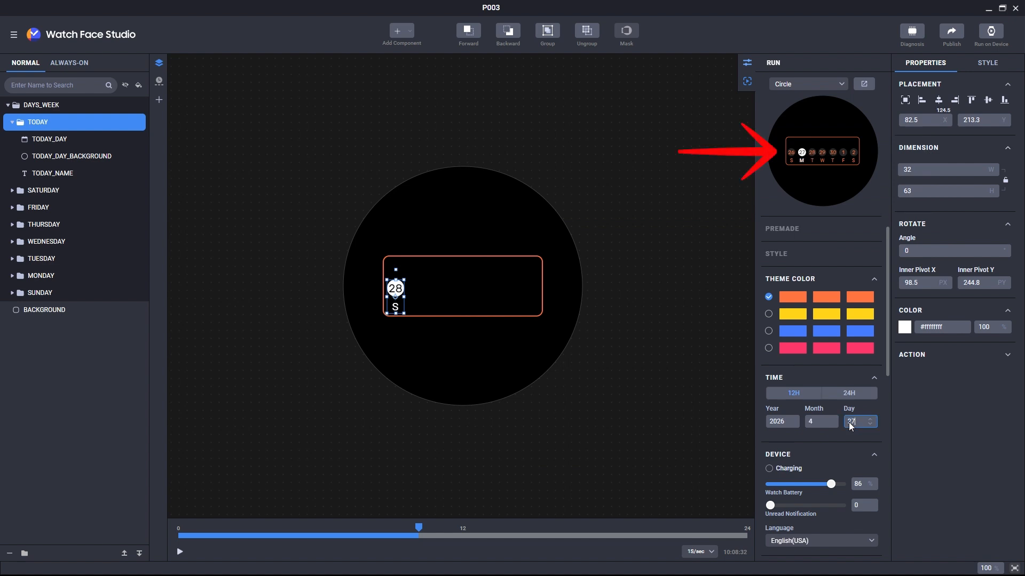
scroll(848, 422, "down", 7)
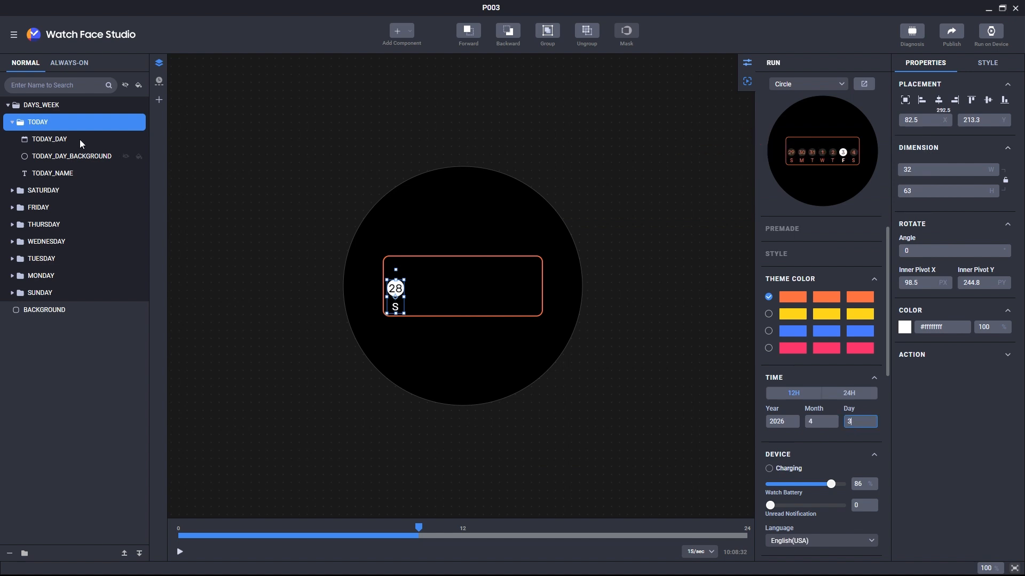
Collapse the TODAY and DAYS_WEEK groups and add icon_calendar.png as an image with the theme color applied
left_click(12, 123)
left_click(9, 105)
left_click(404, 33)
left_click(408, 66)
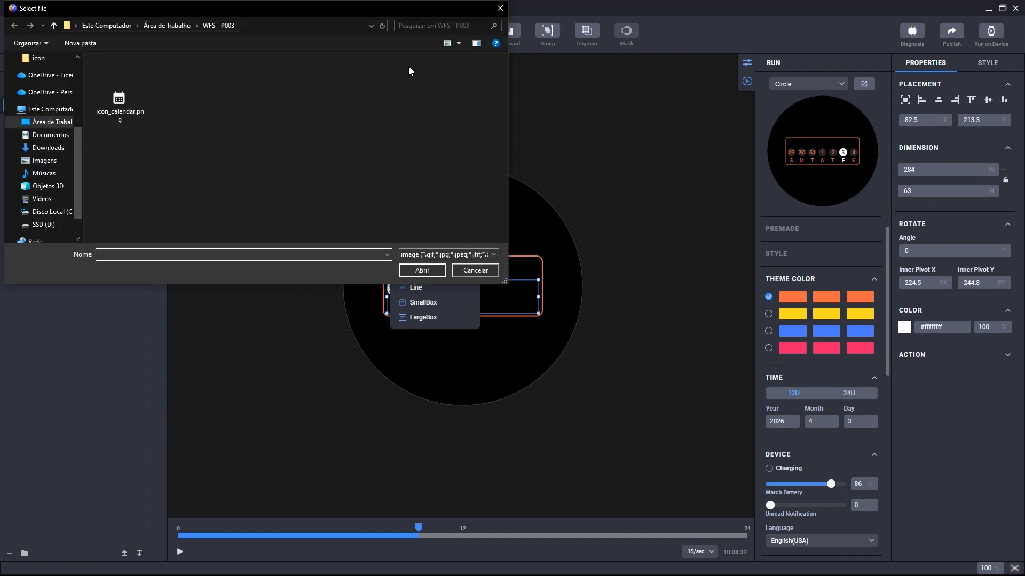
left_click(120, 106)
left_click(421, 270)
left_click(903, 453)
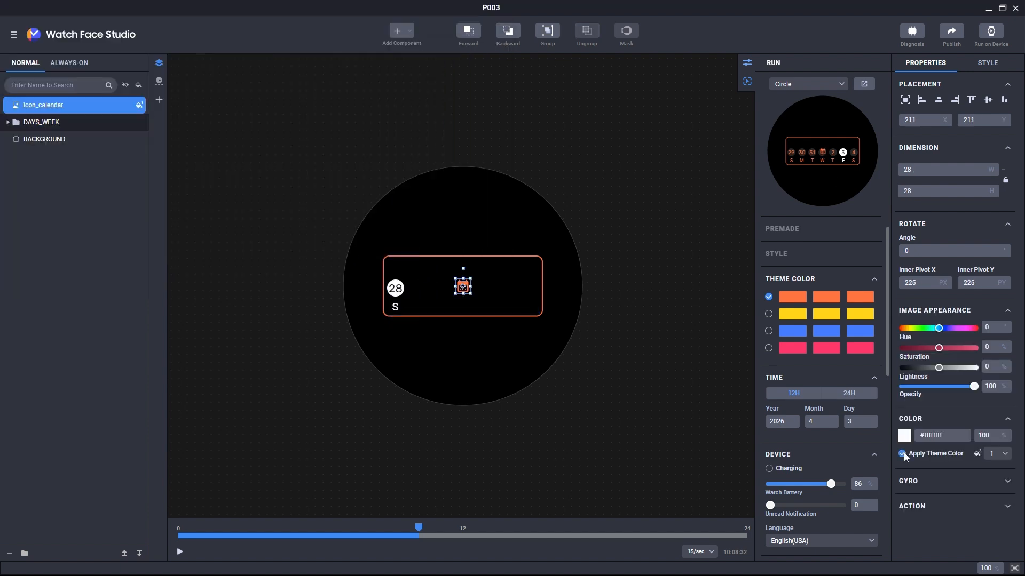
Position the calendar icon at X 84.5, Y 176.1 and rename it TITLE_ICON
left_click_drag(465, 282, 463, 215)
left_click(914, 121)
type("84.5")
left_click(967, 122)
type("176.1")
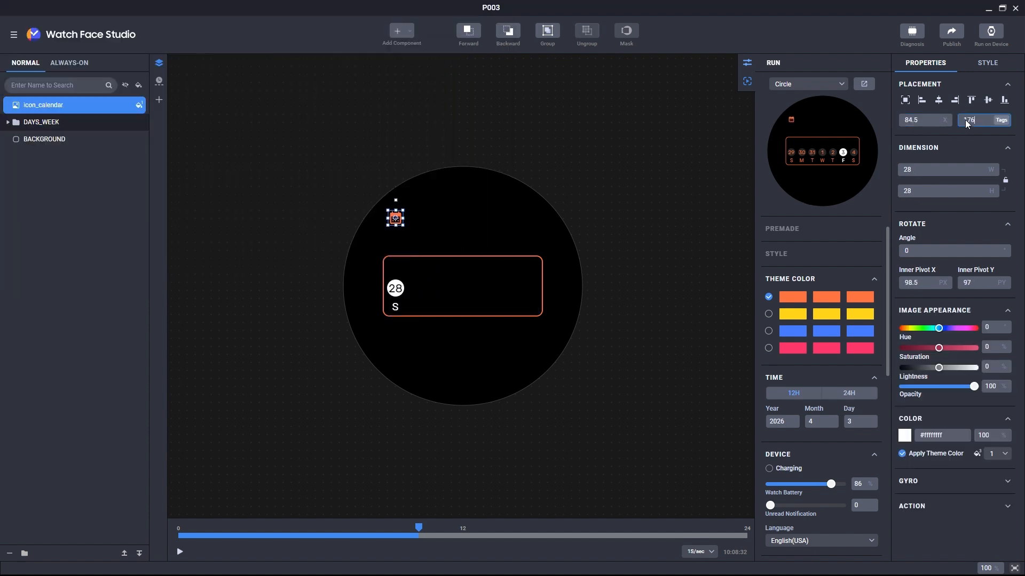
key("Return")
double_click(49, 105)
type("TITLE_ICON")
key("Return")
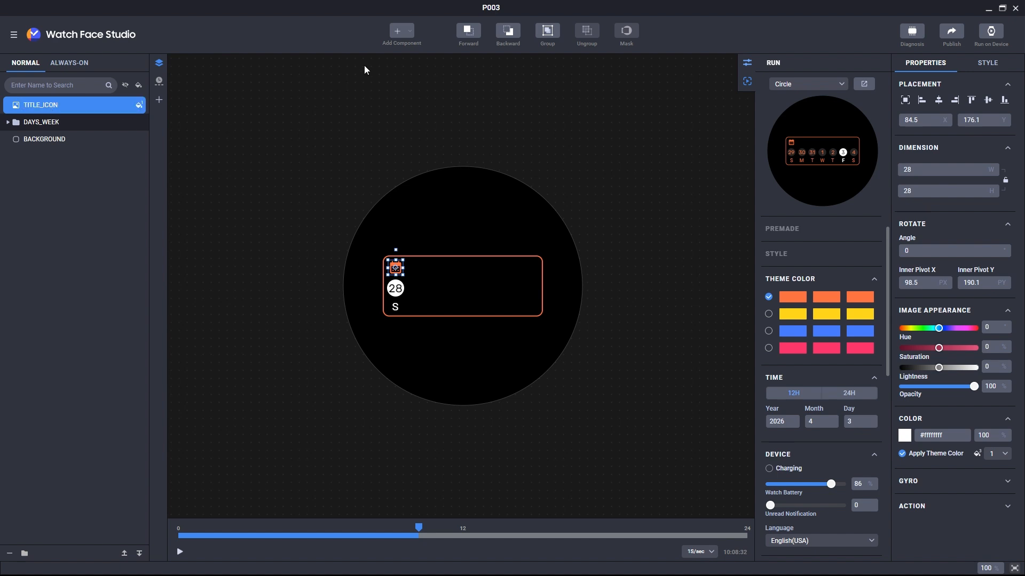
Add a Date component and replace its text field expression with [MON_F], [YEAR]
left_click(398, 32)
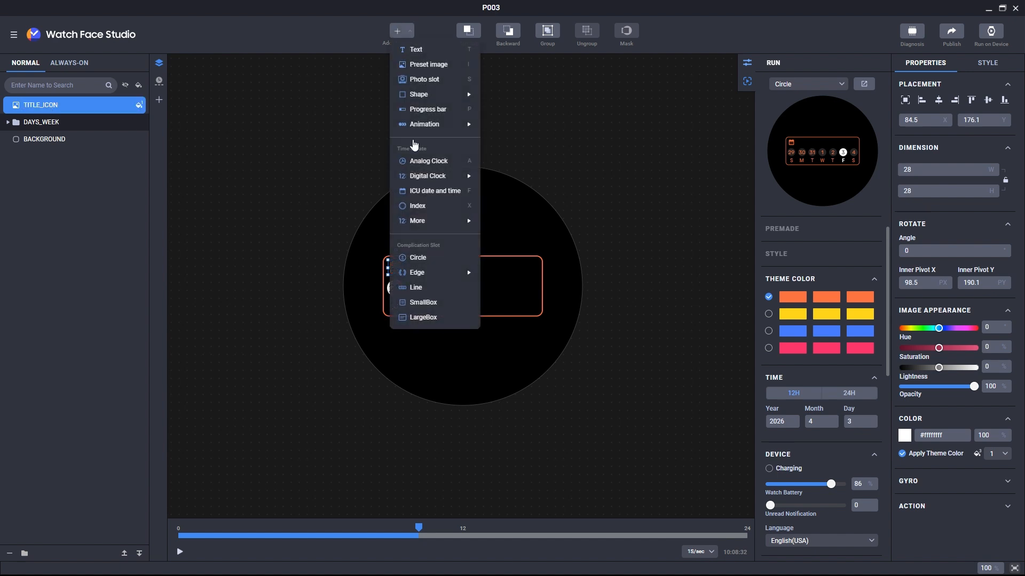
mouse_move(439, 221)
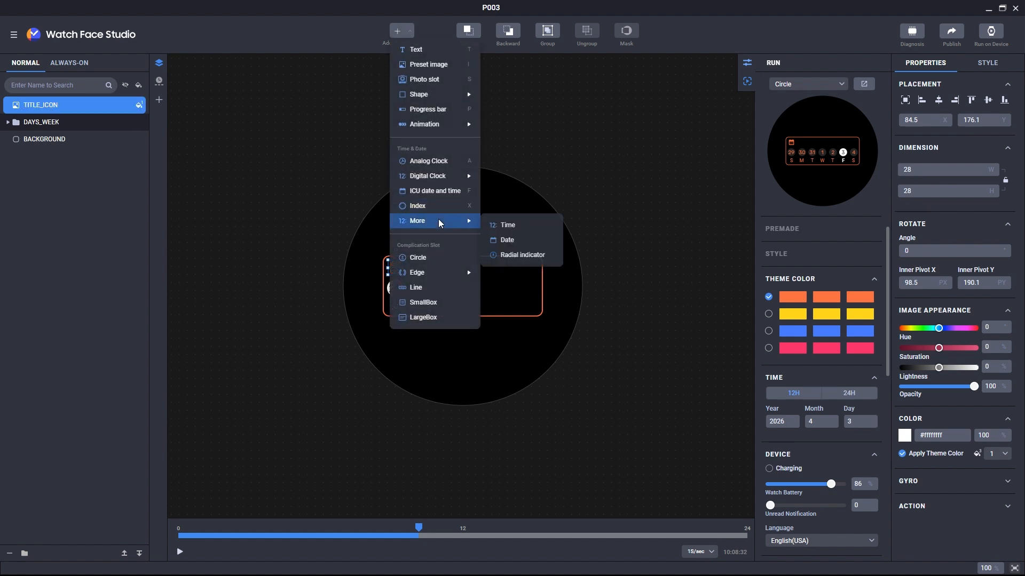
left_click(522, 242)
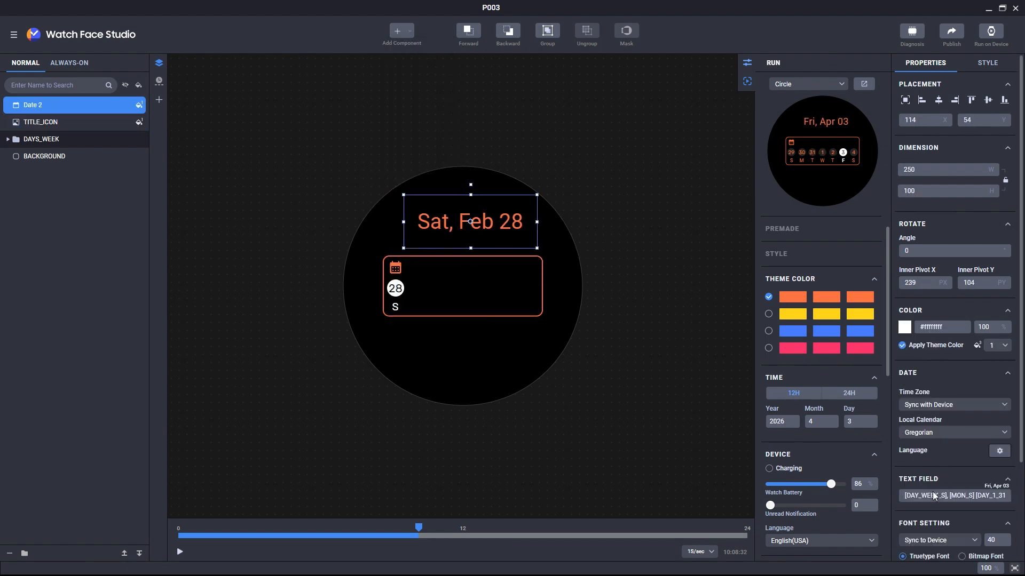
scroll(939, 481, "down", 3)
left_click(955, 376)
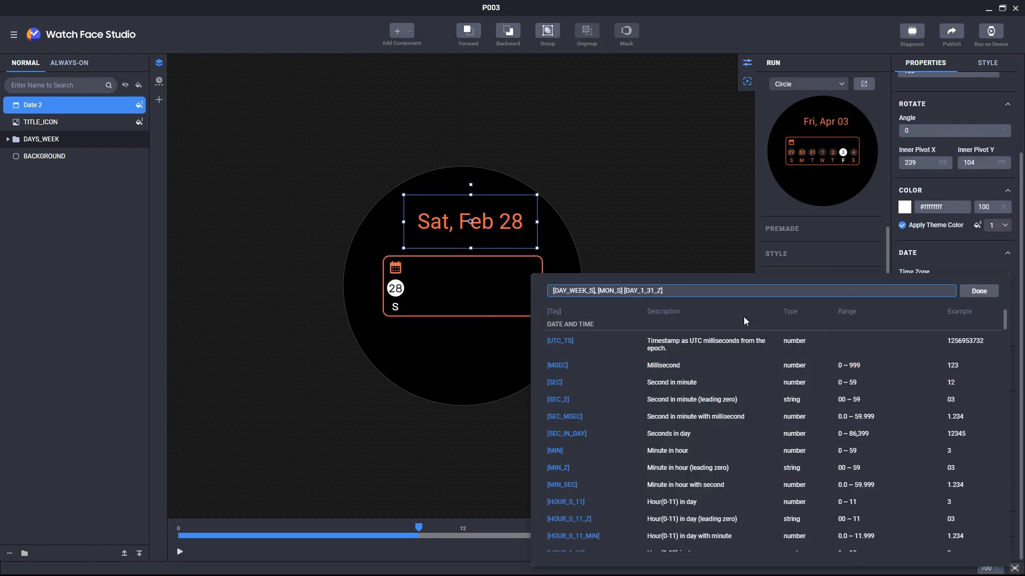
triple_click(673, 290)
type("mon")
left_click(562, 392)
type(", year")
left_click(558, 359)
left_click(975, 291)
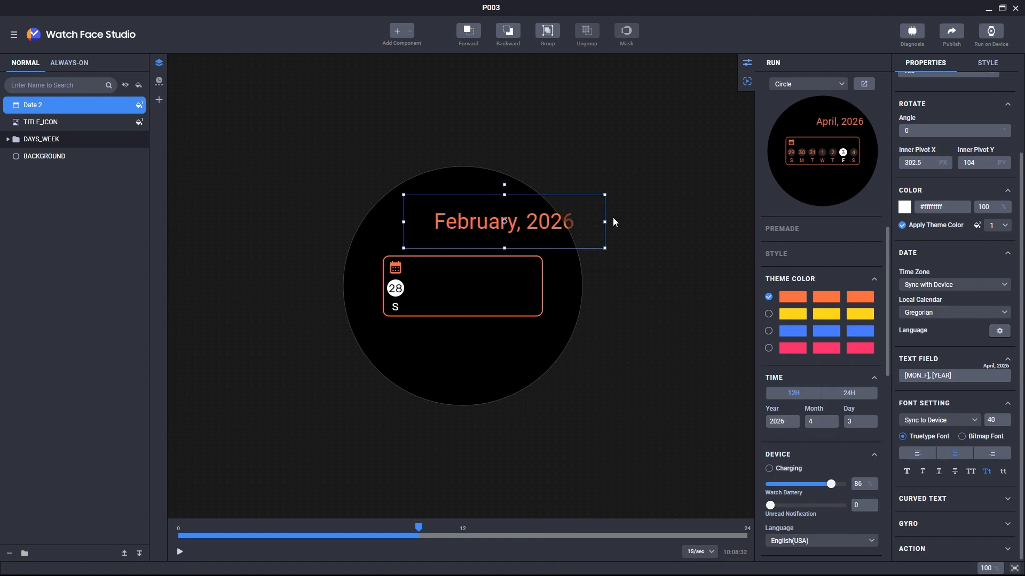
Format the month and year text as Roboto-Medium, size 21, left-aligned
left_click(932, 420)
left_click(907, 445)
double_click(990, 421)
type("21")
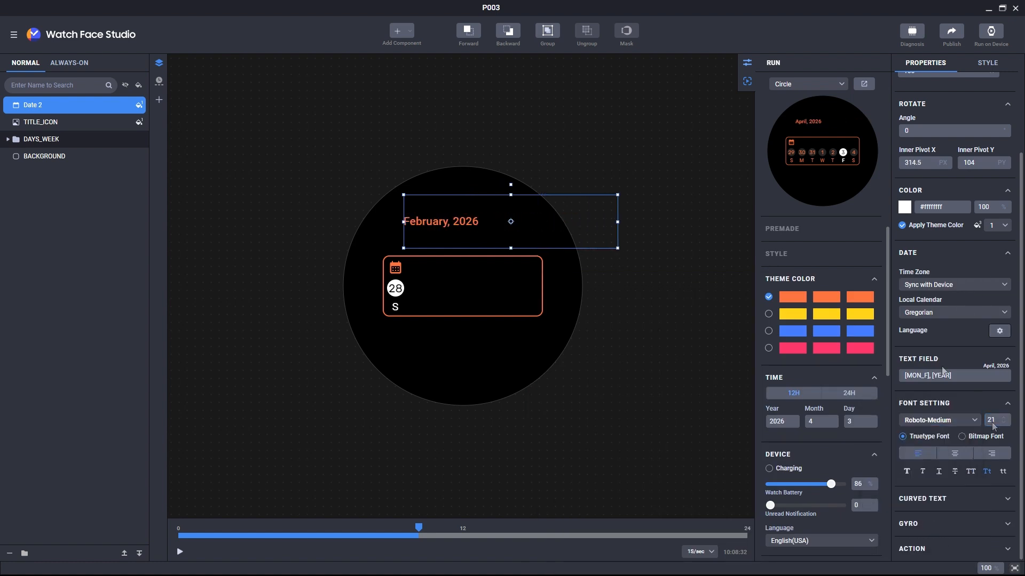
Resize the month and year text box to about 264 wide and 28 high, and place it at X 119.3, Y 177
scroll(960, 321, "up", 3)
double_click(925, 192)
type("28")
left_click(910, 122)
type("119.3")
key("Tab")
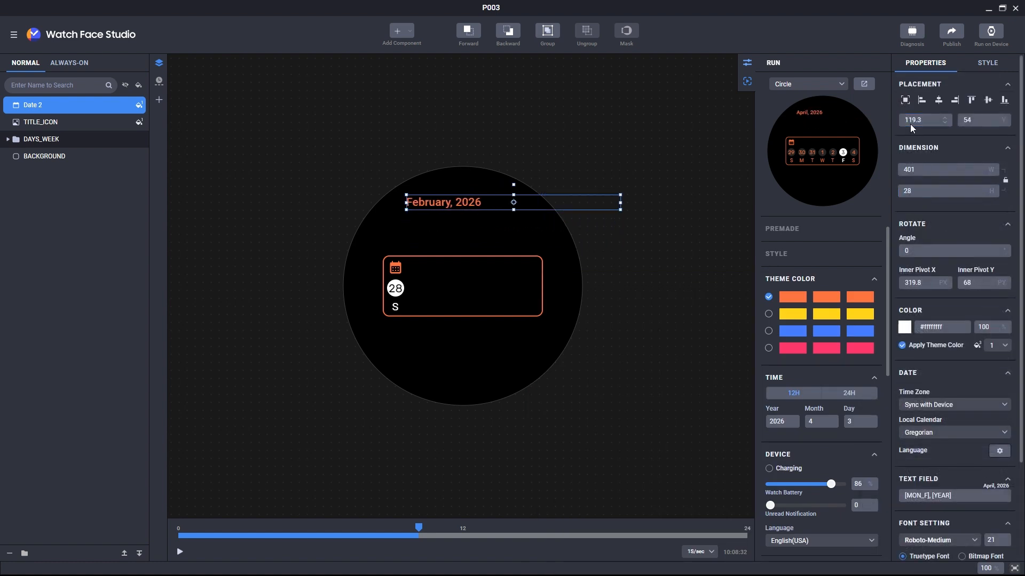
type("177")
key("Return")
left_click_drag(617, 267, 546, 270)
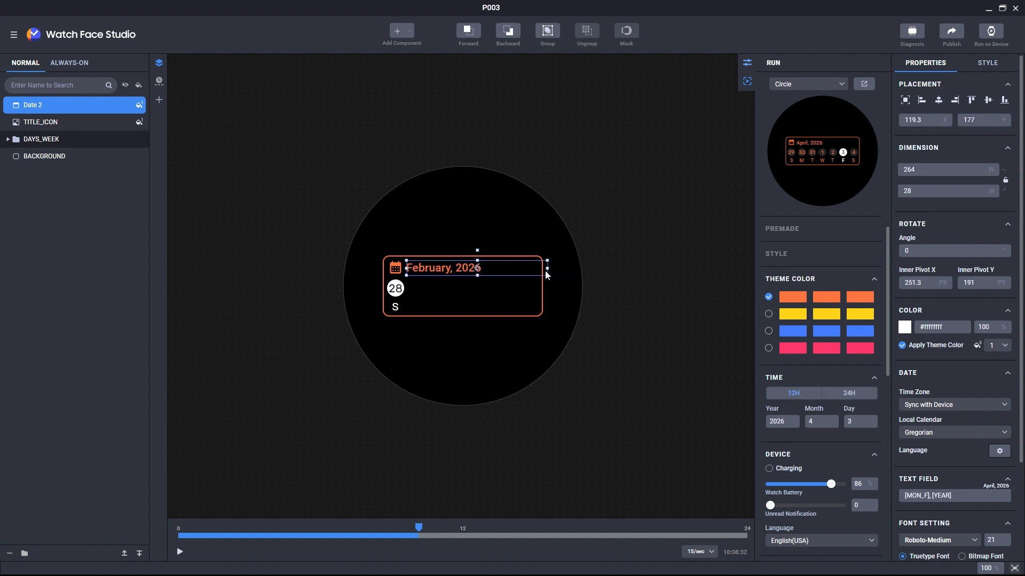
Rename the month and year date component to TITLE_DATE
double_click(41, 107)
type("TITLE_DATE")
key("Return")
Group TITLE_ICON and TITLE_DATE, naming the group TITLE
left_click(43, 122)
left_click(45, 104, "ctrl")
right_click(44, 105)
left_click(68, 252)
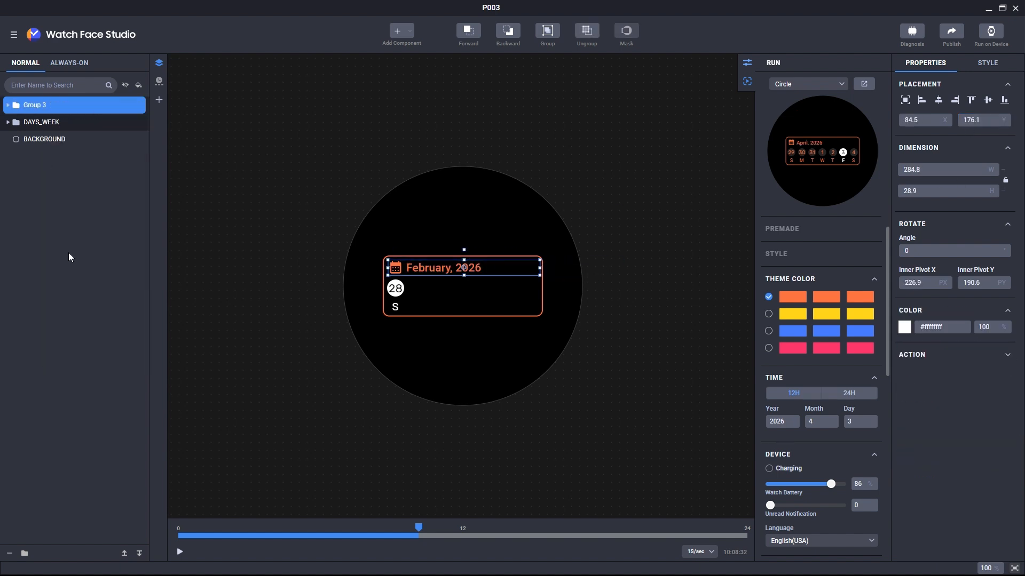
double_click(32, 105)
type("TITLE")
key("Return")
Change the preview date to month 5, day 31 to check the calendar's title and weekday dates
left_click(856, 425)
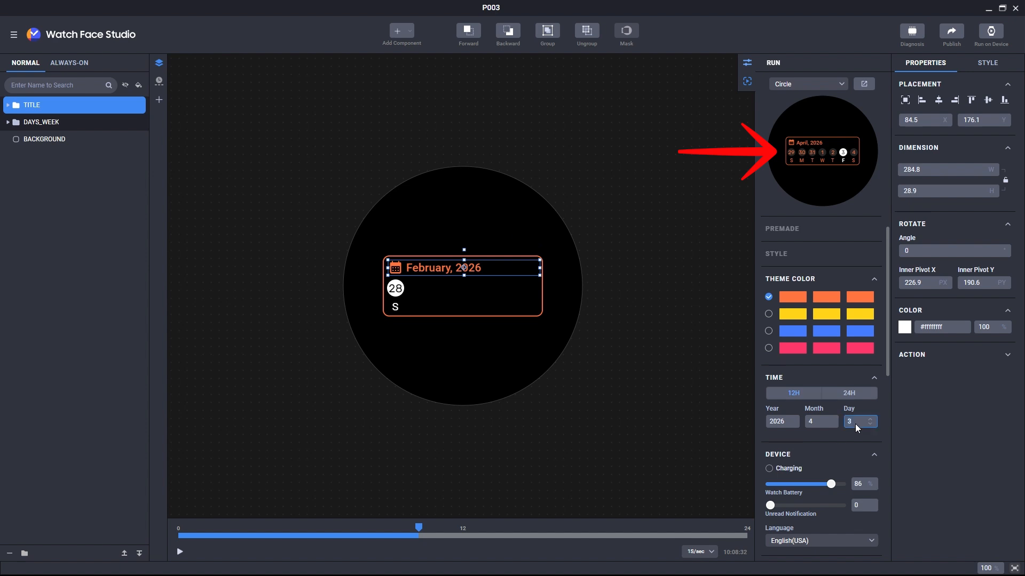
scroll(855, 424, "down", 2)
left_click(825, 427)
scroll(823, 426, "up", 1)
left_click(848, 427)
scroll(848, 427, "up", 20)
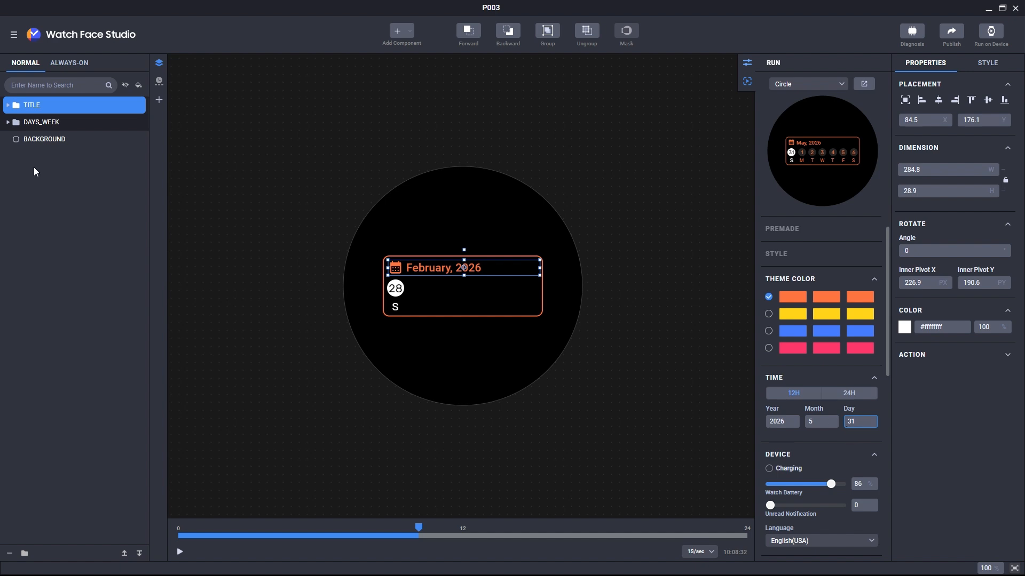
Group TITLE, DAYS_WEEK and BACKGROUND together, naming the group WEEK_CALENDAR
left_click(46, 137, "shift")
right_click(48, 115)
left_click(64, 266)
double_click(34, 105)
type("WEEK_CALENDAR")
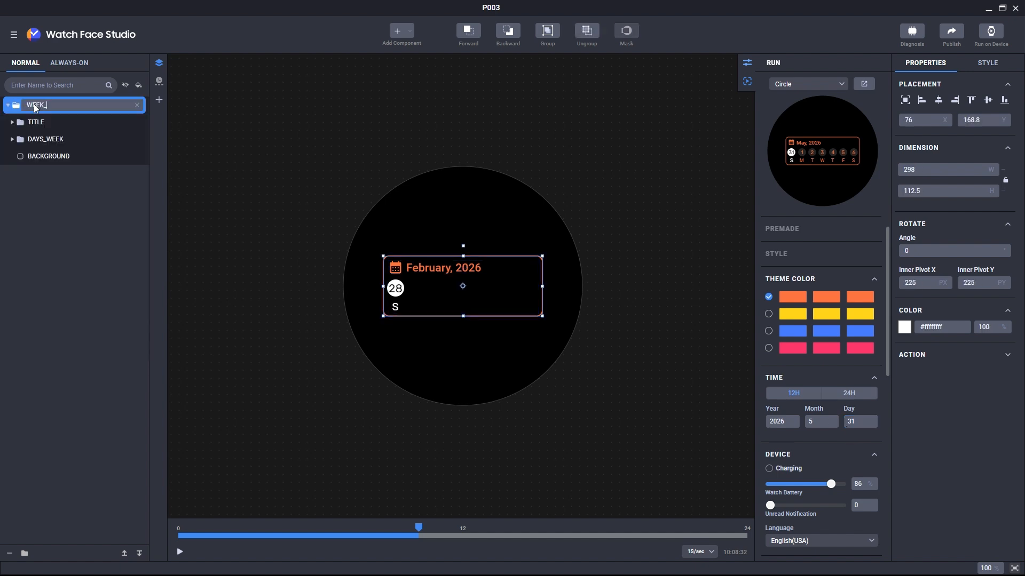
key("Return")
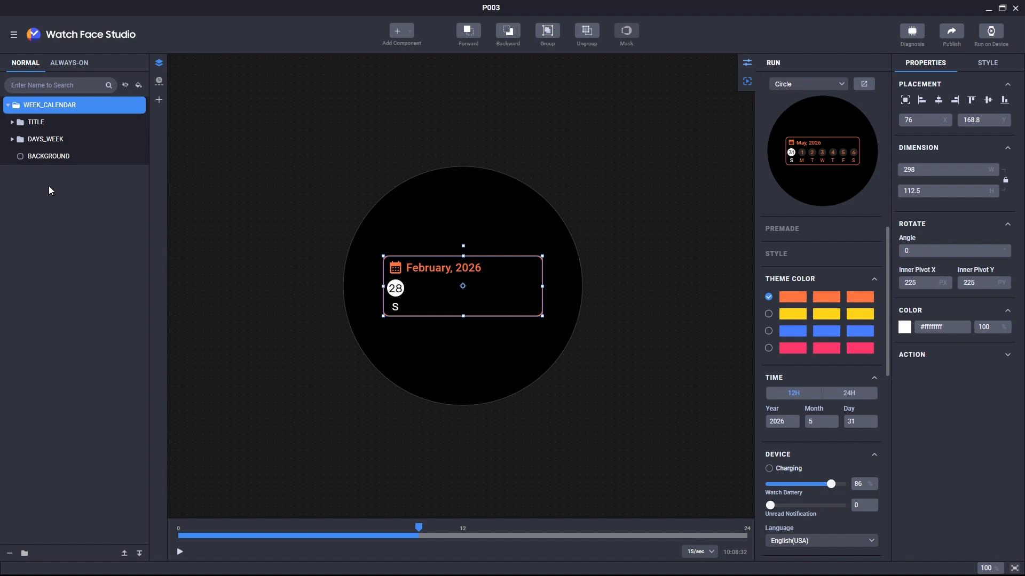
Apply a tap action to the WEEK_CALENDAR group that opens the Calendar app
left_click(1007, 355)
left_click(904, 370)
left_click(929, 426)
left_click(935, 455)
left_click(936, 454)
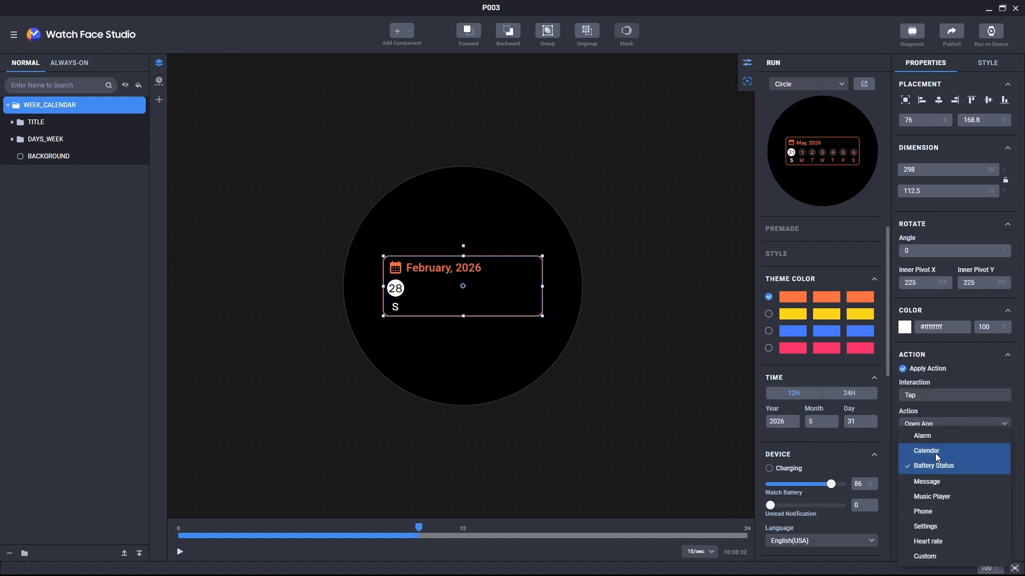
left_click(947, 453)
Test the calendar's tap action twice in the run preview, dismissing the overlay each time
left_click(825, 155)
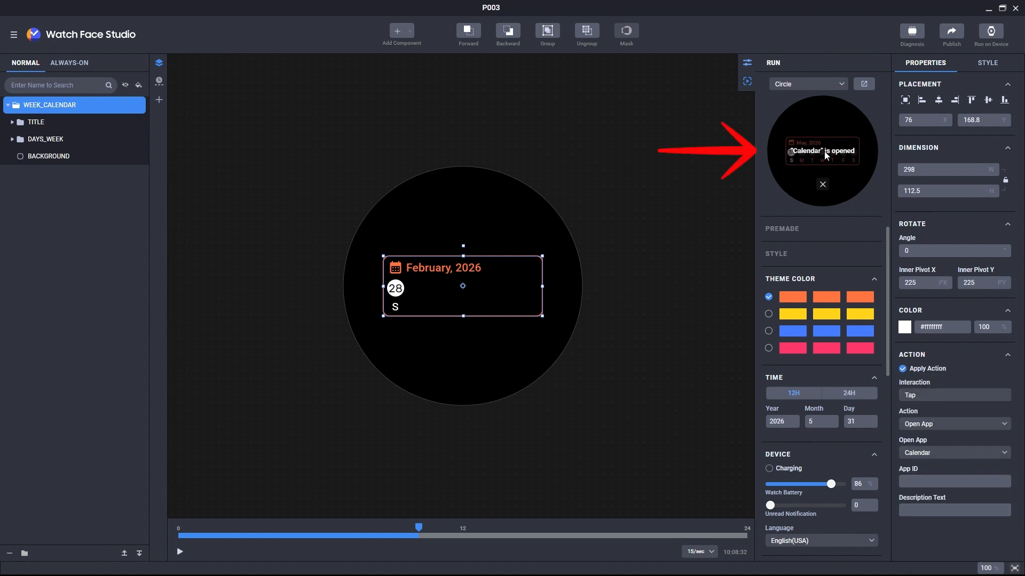
left_click(822, 184)
left_click(834, 159)
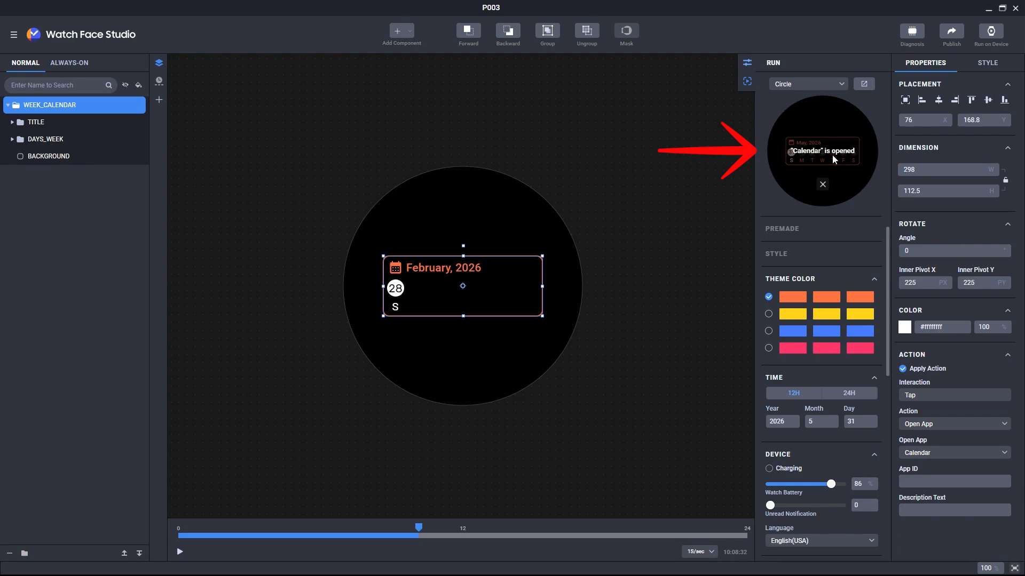
left_click(823, 185)
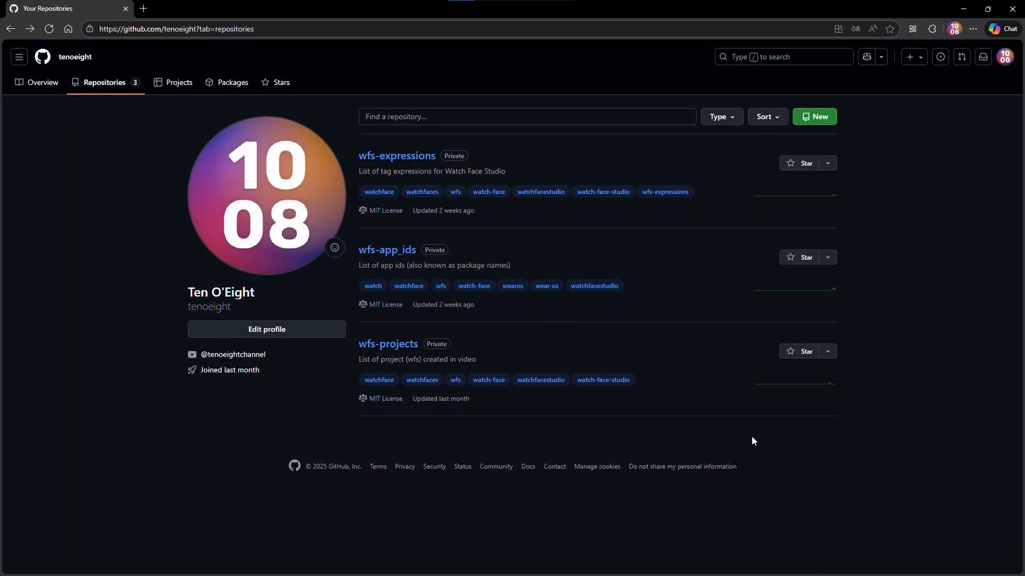